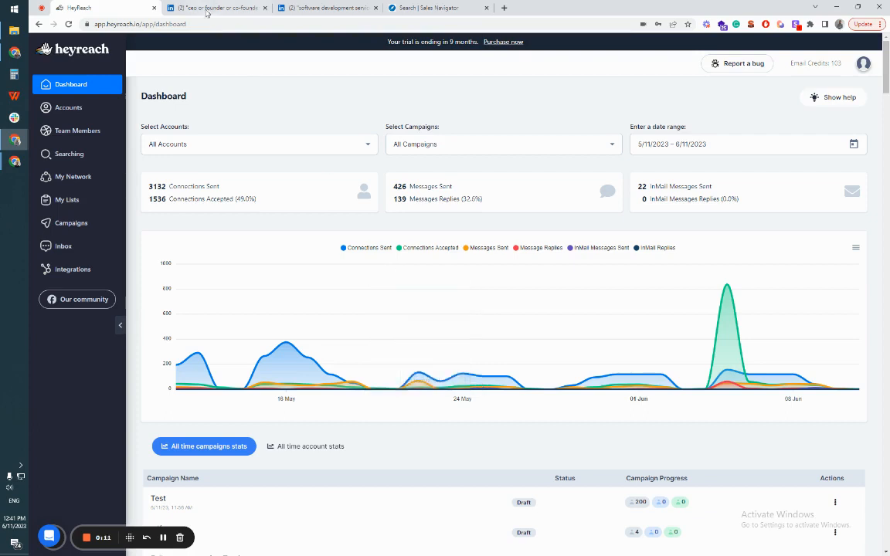
Review the LinkedIn people search results for "ceo or founder or co-founder" and copy their page URL
{"action": "left_click", "coordinate": [209, 7]}
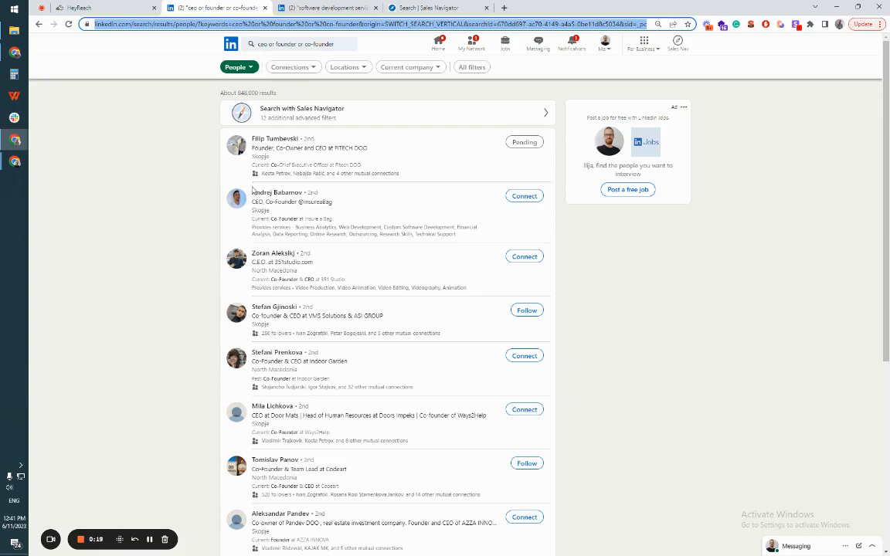
{"action": "scroll", "coordinate": [258, 208], "scroll_direction": "down", "scroll_amount": 5}
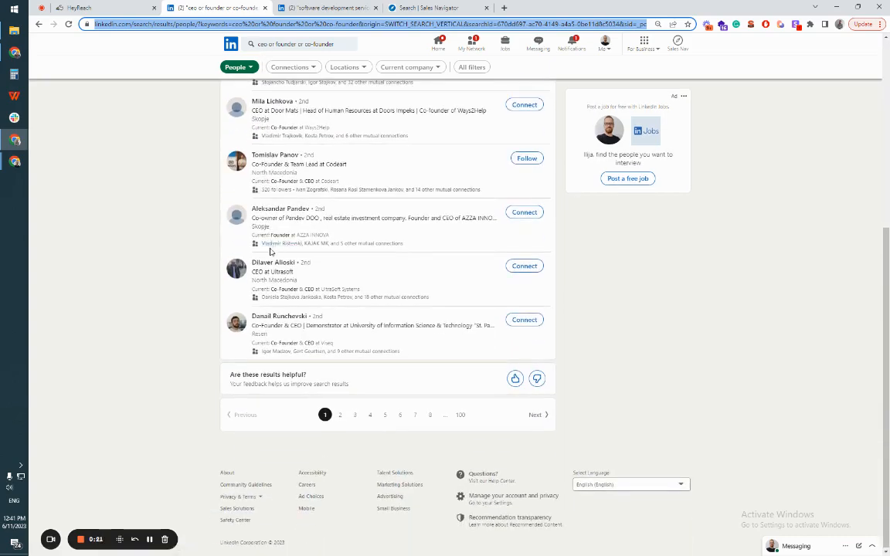
{"action": "scroll", "coordinate": [243, 230], "scroll_direction": "up", "scroll_amount": 5}
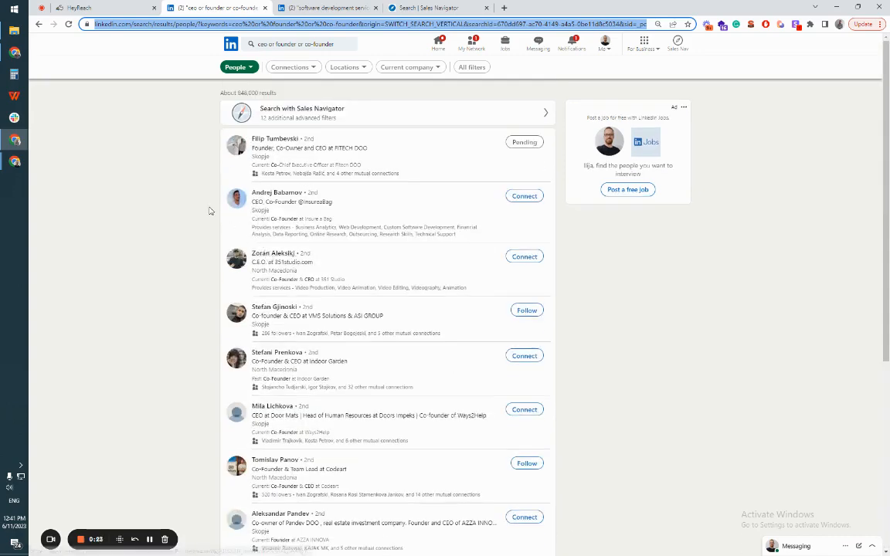
{"action": "right_click", "coordinate": [204, 23]}
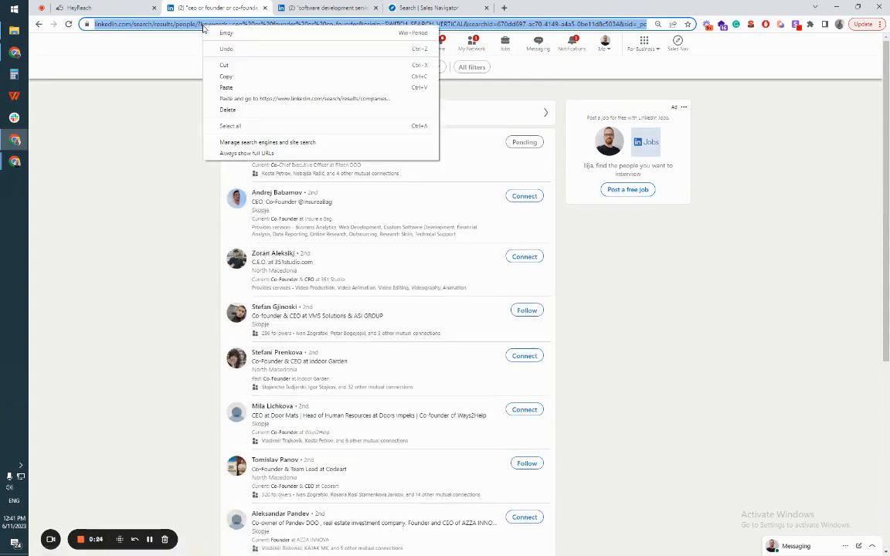
{"action": "left_click", "coordinate": [226, 77]}
In HeyReach's Searching section, run a LinkedIn People Search using the copied URL and the second listed account
{"action": "left_click", "coordinate": [81, 8]}
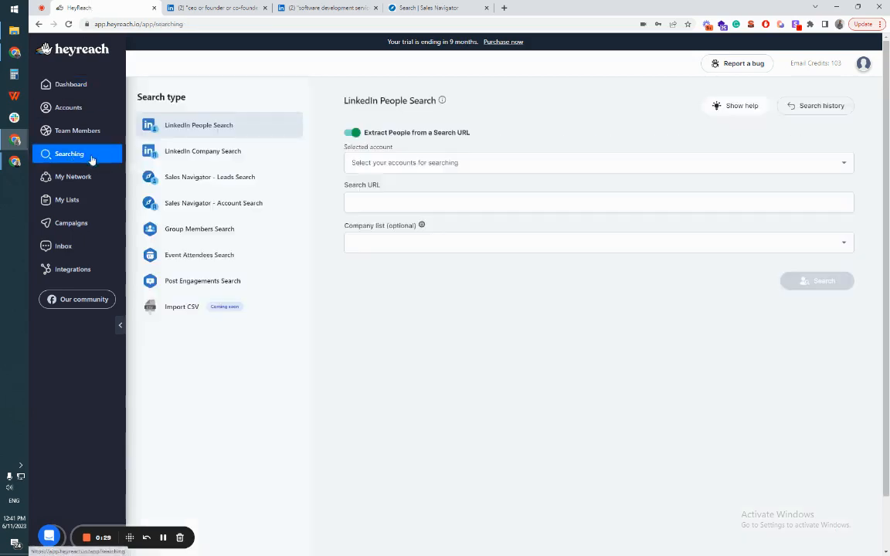
{"action": "right_click", "coordinate": [373, 208]}
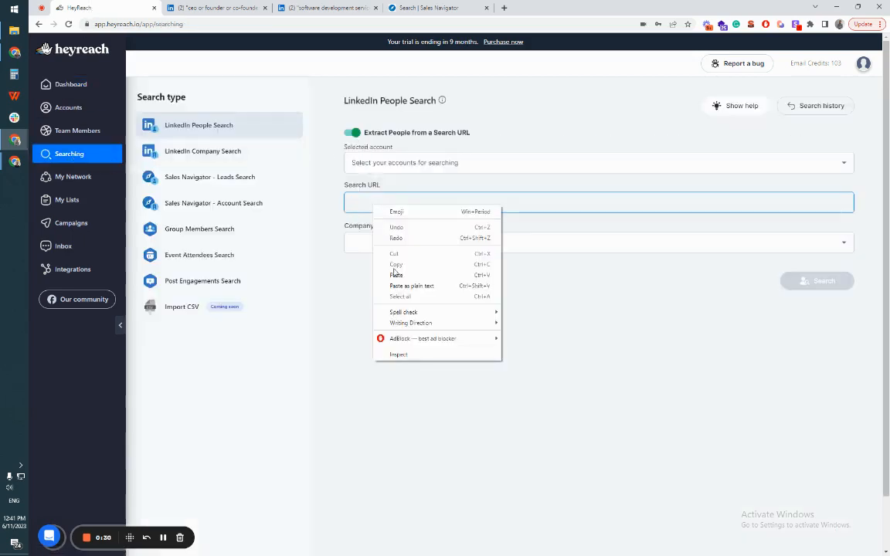
{"action": "left_click", "coordinate": [395, 275]}
{"action": "left_click", "coordinate": [387, 166]}
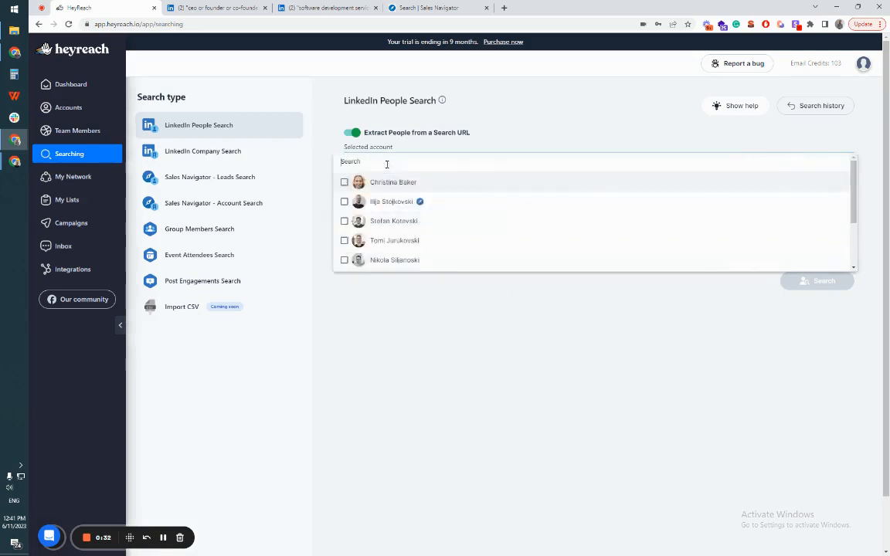
{"action": "left_click", "coordinate": [373, 205]}
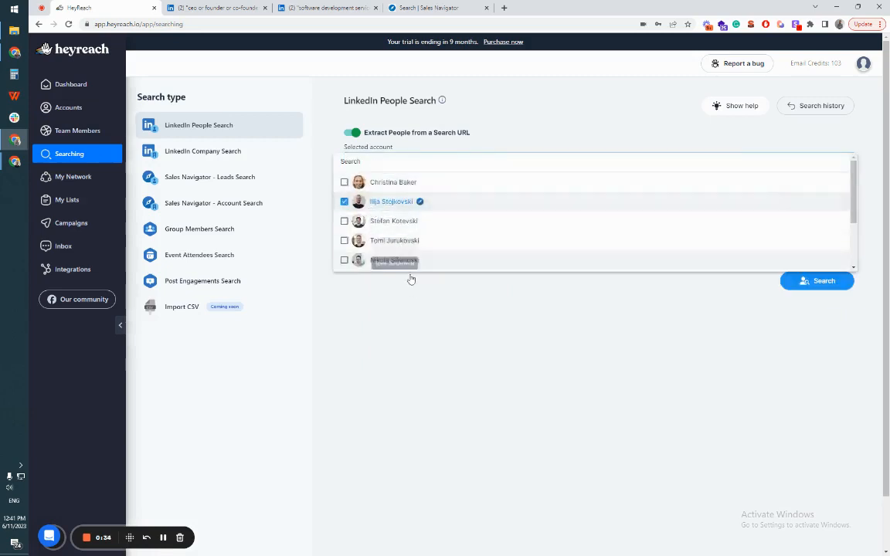
{"action": "left_click", "coordinate": [387, 330]}
{"action": "left_click", "coordinate": [808, 281]}
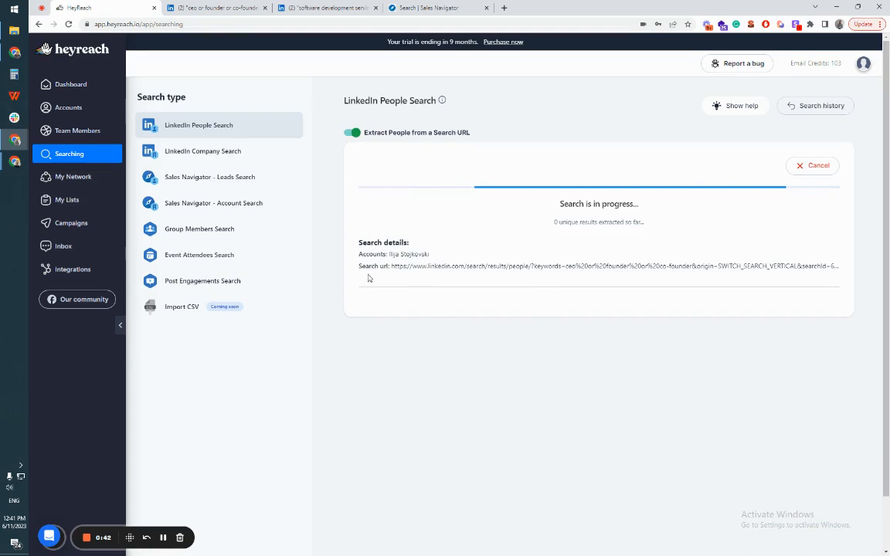
Choose the LinkedIn Company Search type and copy the URL of LinkedIn's "software development service" company results
{"action": "left_click", "coordinate": [212, 154]}
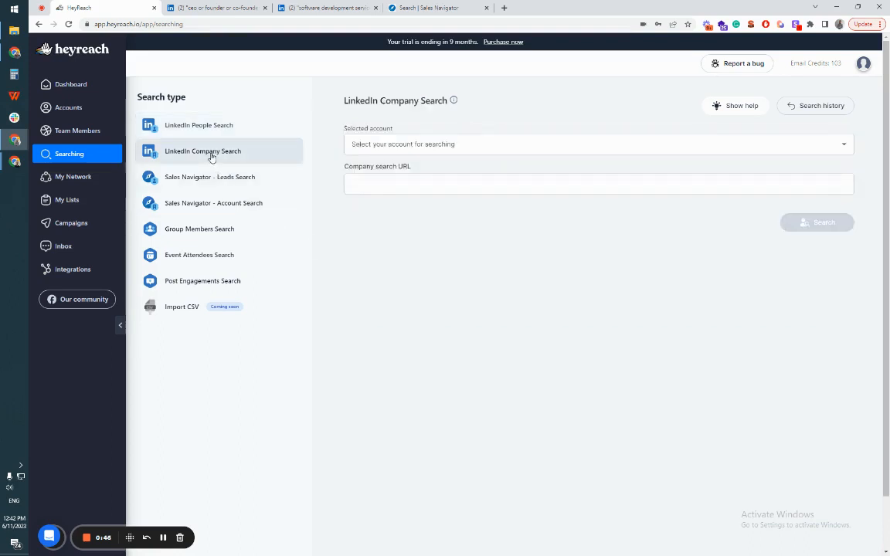
{"action": "left_click", "coordinate": [281, 9]}
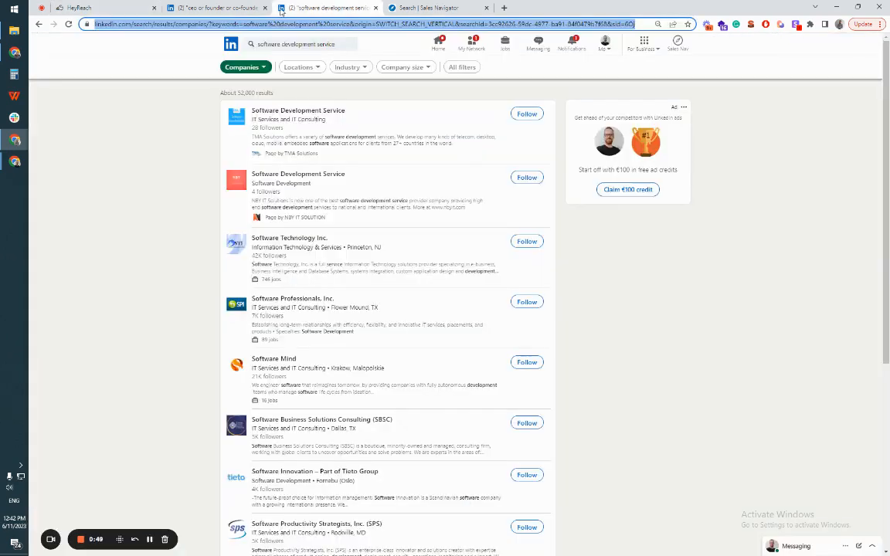
{"action": "right_click", "coordinate": [203, 24]}
{"action": "left_click", "coordinate": [274, 69]}
Run the LinkedIn Company Search in HeyReach using the copied company search URL and the third listed account
{"action": "left_click", "coordinate": [103, 6]}
{"action": "left_click", "coordinate": [420, 184]}
{"action": "right_click", "coordinate": [422, 186]}
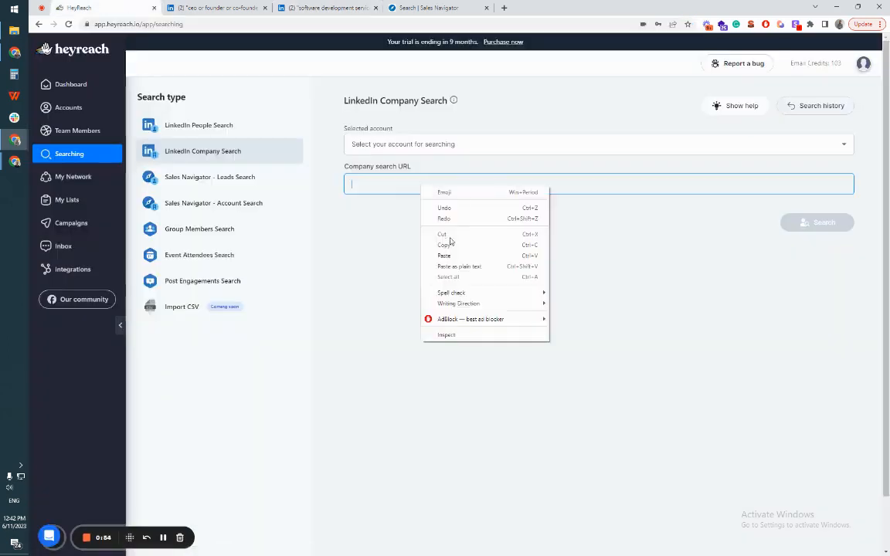
{"action": "left_click", "coordinate": [448, 264]}
{"action": "left_click", "coordinate": [415, 145]}
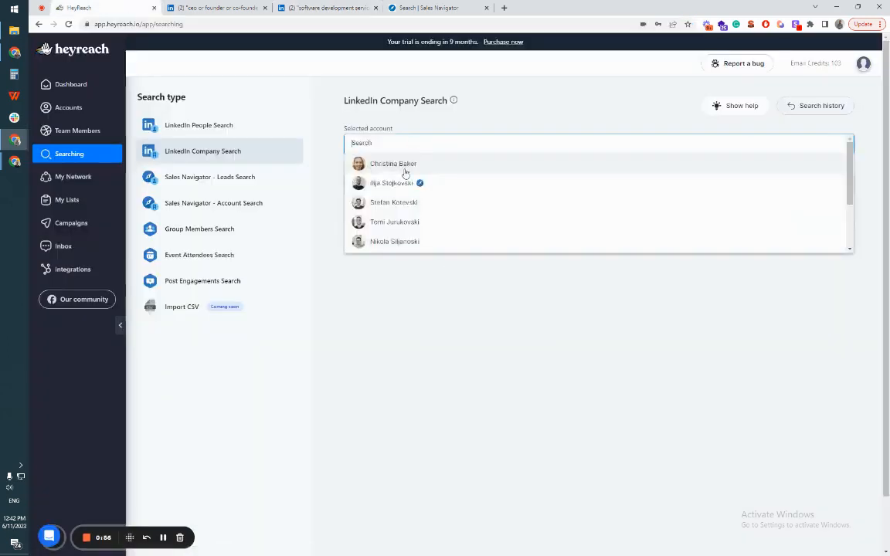
{"action": "left_click", "coordinate": [400, 207]}
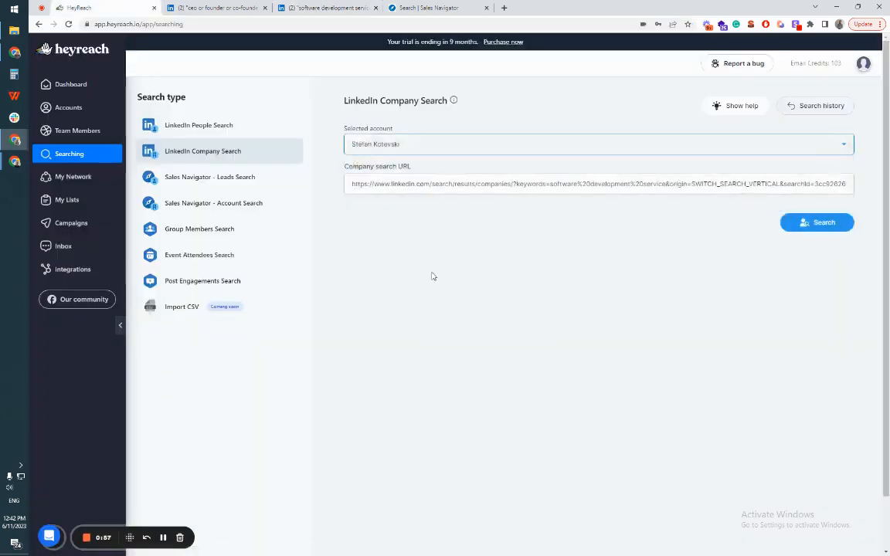
{"action": "left_click", "coordinate": [787, 224]}
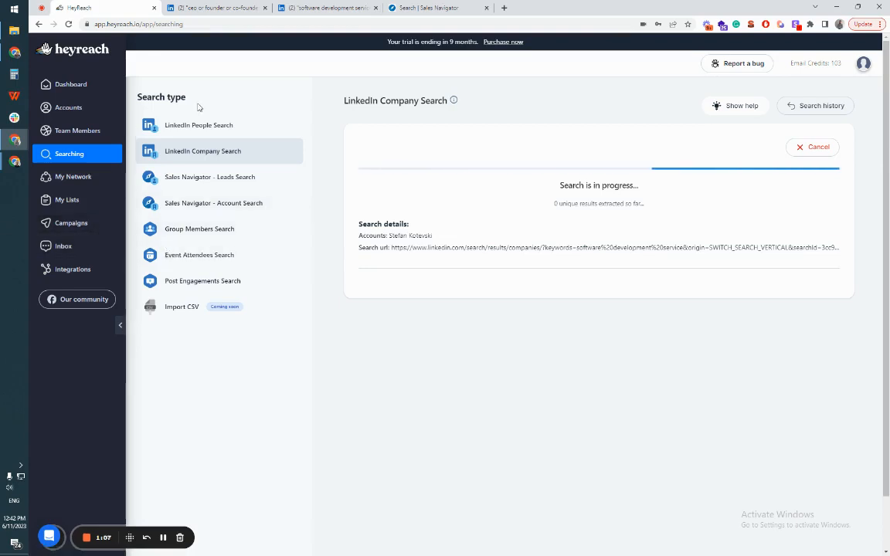
Review the filtered lead search in Sales Navigator and copy its page URL
{"action": "left_click", "coordinate": [421, 8]}
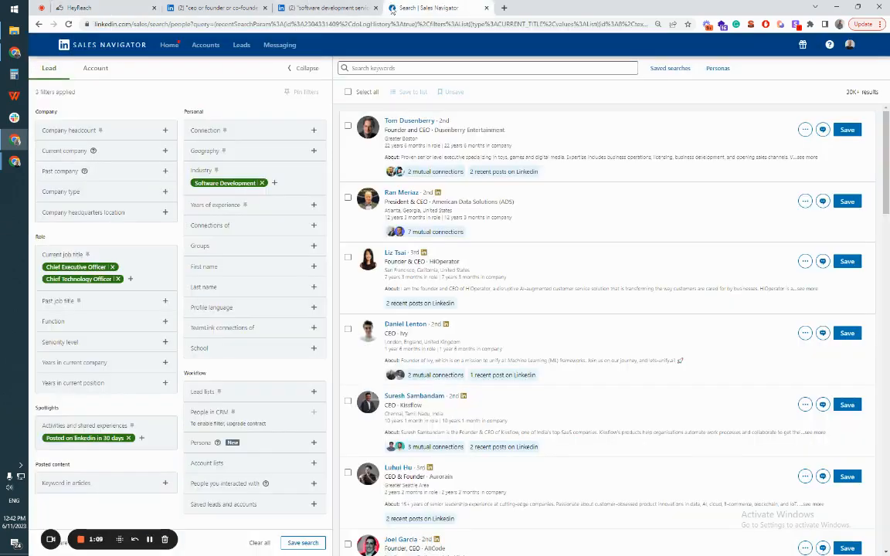
{"action": "scroll", "coordinate": [479, 220], "scroll_direction": "down", "scroll_amount": 1}
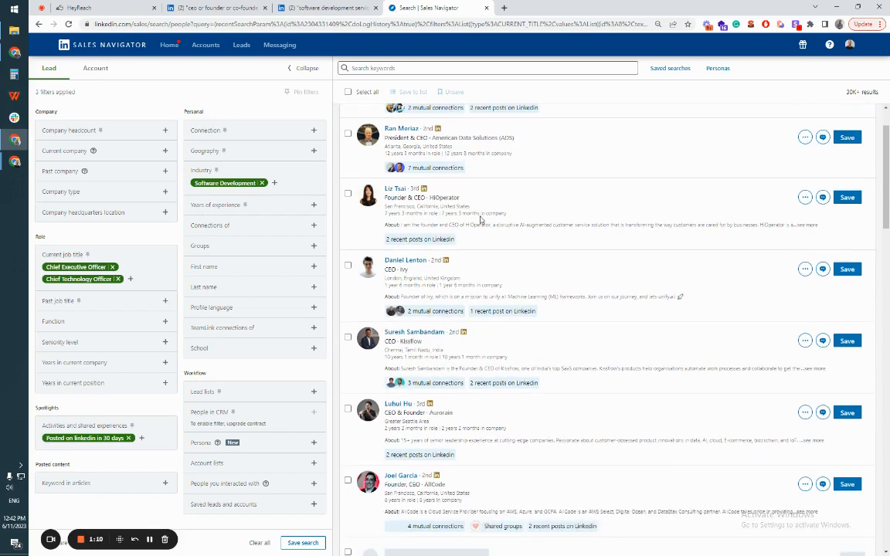
{"action": "scroll", "coordinate": [480, 224], "scroll_direction": "down", "scroll_amount": 5}
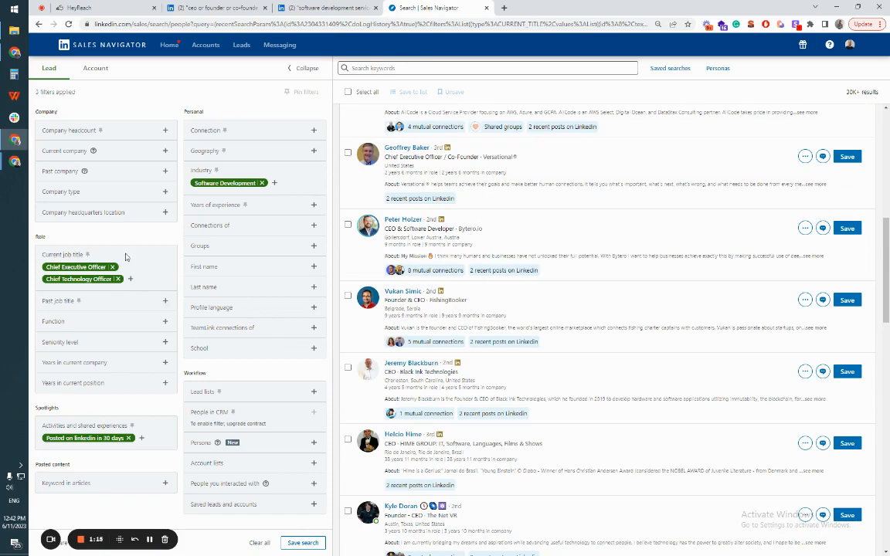
{"action": "left_click", "coordinate": [201, 24]}
{"action": "right_click", "coordinate": [202, 24]}
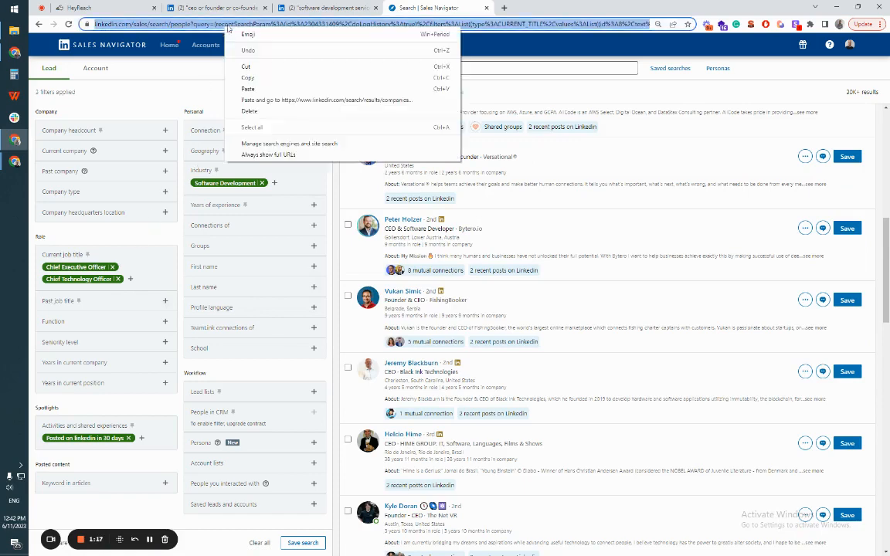
{"action": "left_click", "coordinate": [270, 81]}
Run a Sales Navigator - Leads Search in HeyReach with the copied URL and the second Sales Navigator account
{"action": "left_click", "coordinate": [85, 8]}
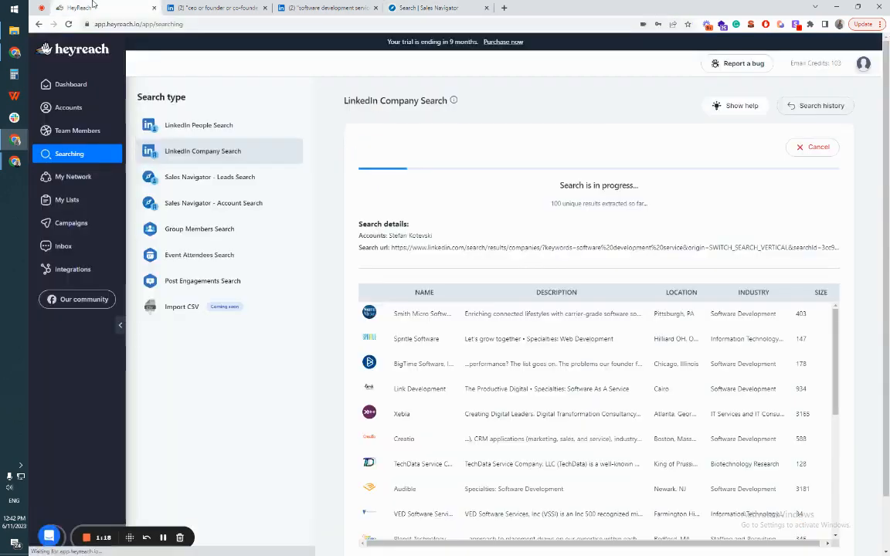
{"action": "left_click", "coordinate": [213, 180]}
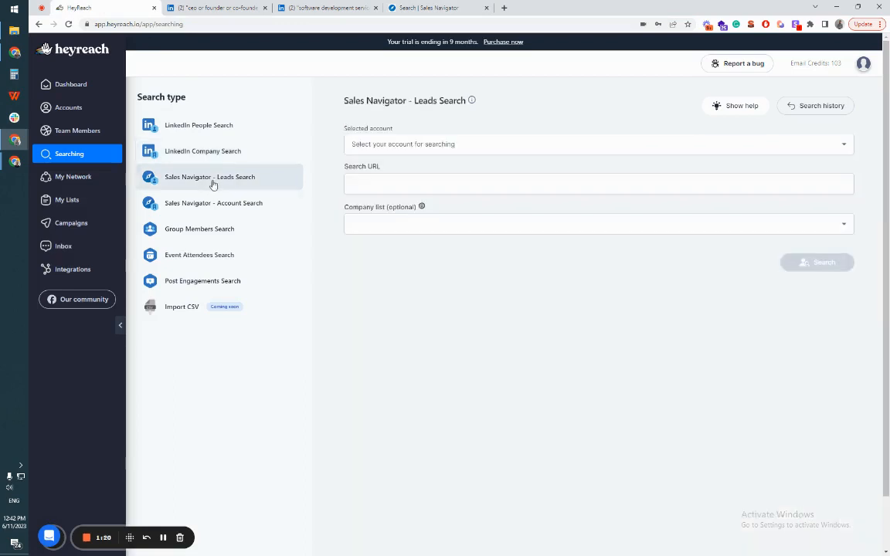
{"action": "right_click", "coordinate": [392, 189]}
{"action": "left_click", "coordinate": [417, 257]}
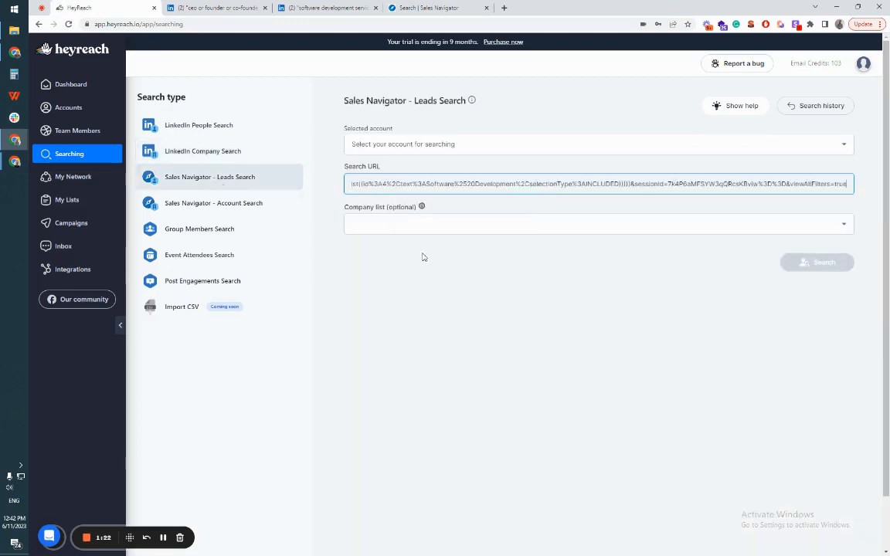
{"action": "left_click", "coordinate": [403, 144]}
{"action": "left_click", "coordinate": [388, 185]}
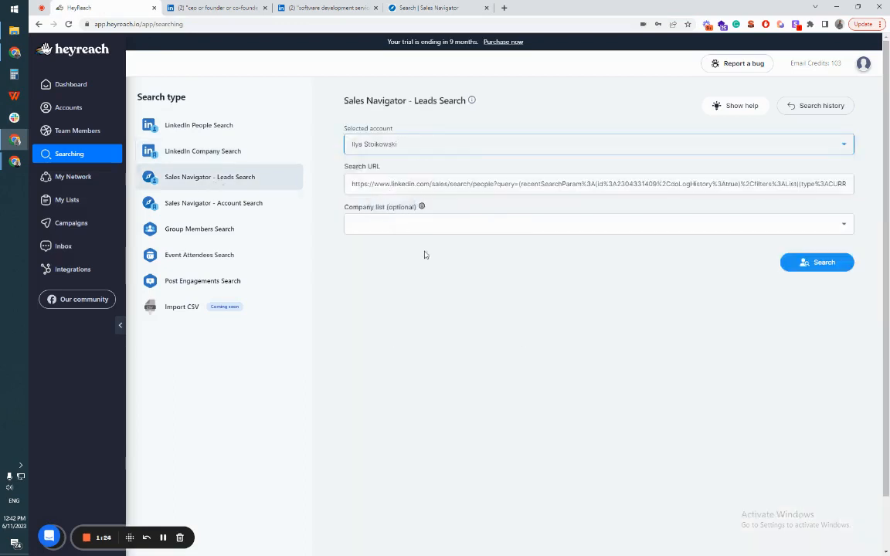
{"action": "left_click", "coordinate": [806, 267]}
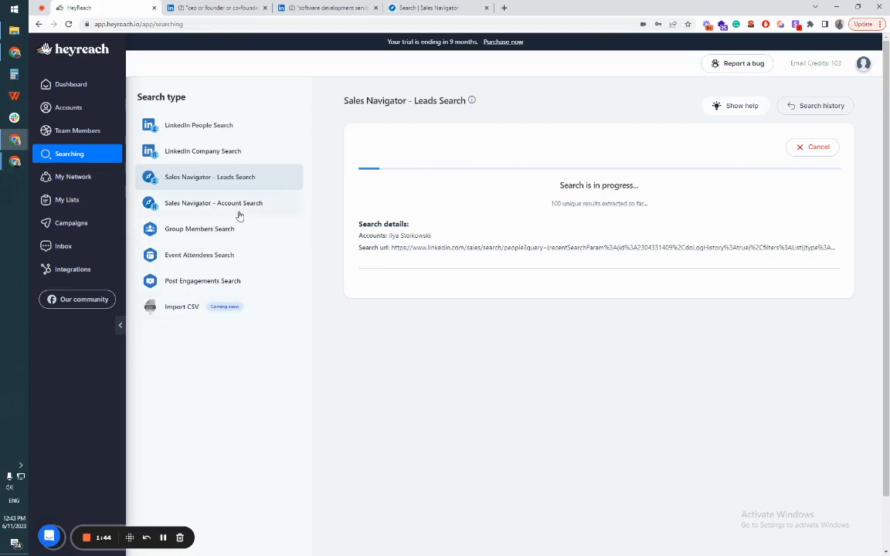
Stop the running LinkedIn People Search and save its extracted results to a new list named "Test"
{"action": "left_click", "coordinate": [210, 130]}
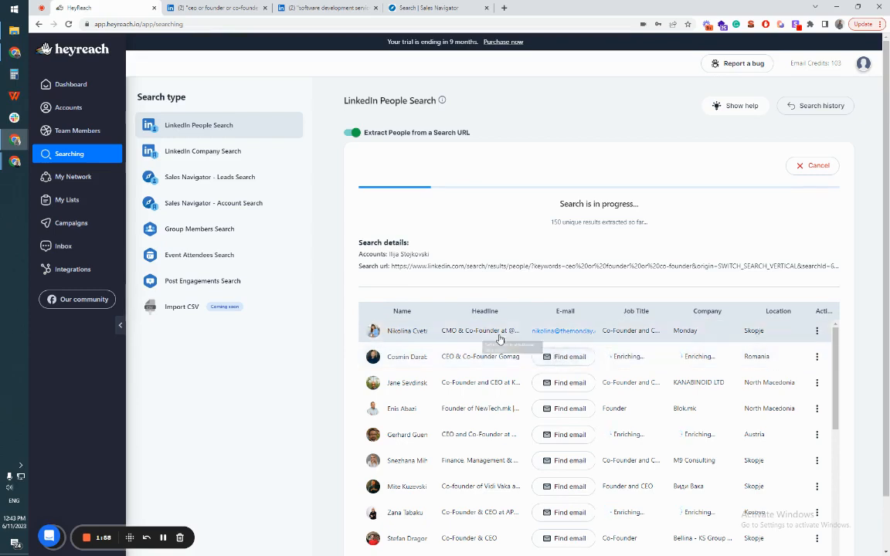
{"action": "left_click", "coordinate": [807, 166]}
{"action": "left_click", "coordinate": [441, 334]}
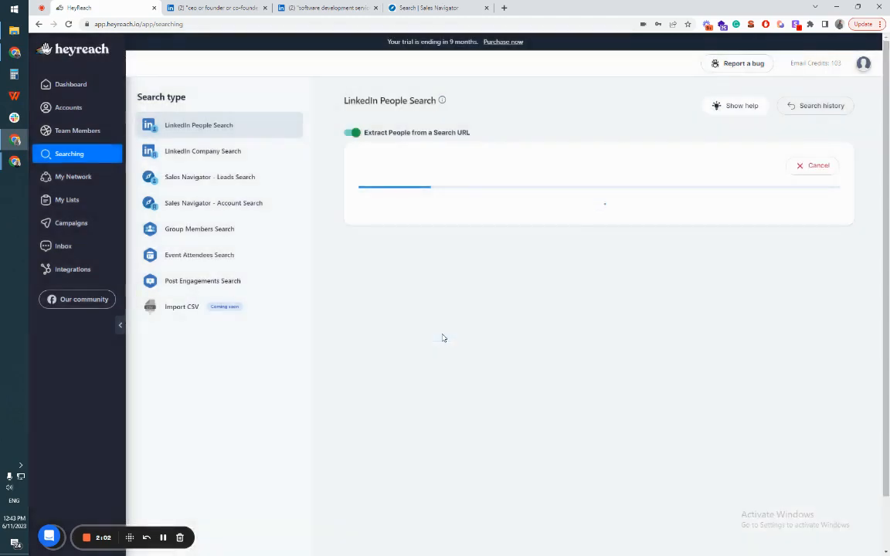
{"action": "left_click", "coordinate": [816, 165]}
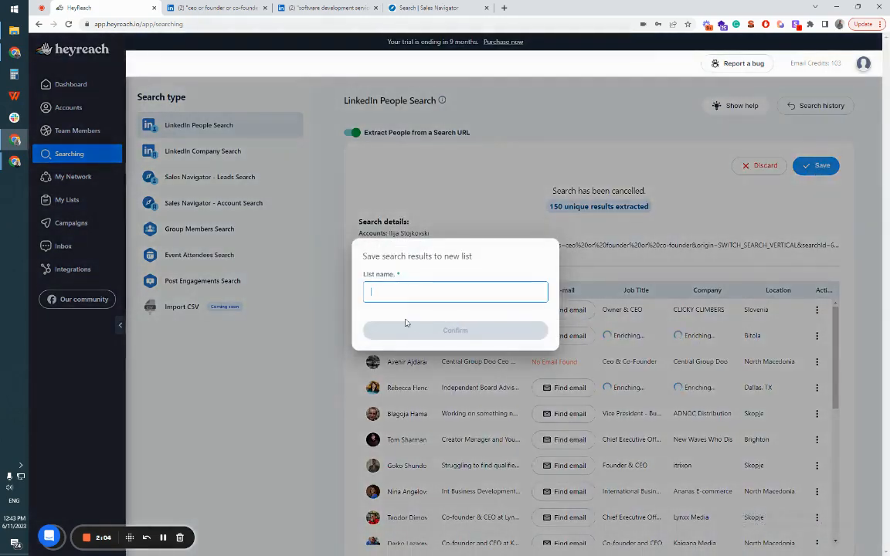
{"action": "type", "text": "Test"}
{"action": "left_click", "coordinate": [419, 332]}
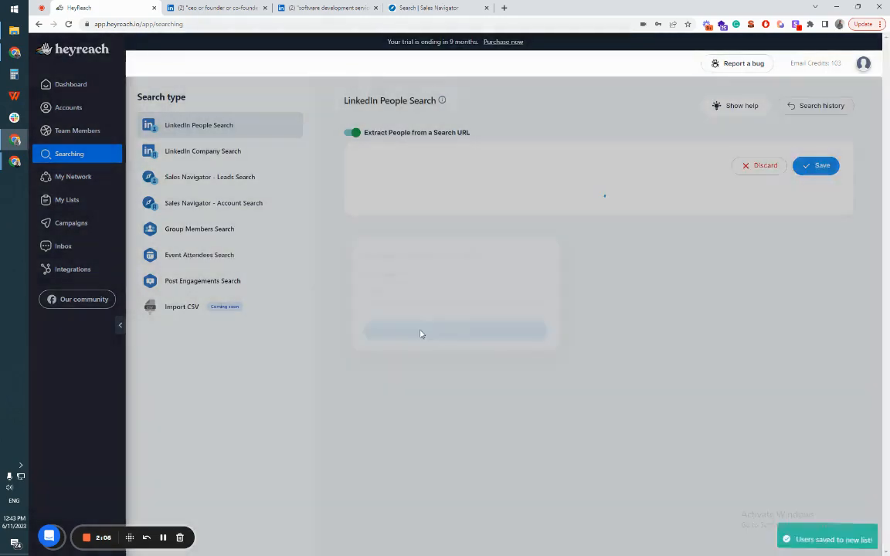
Create a new campaign named "TEst"
{"action": "left_click", "coordinate": [71, 224]}
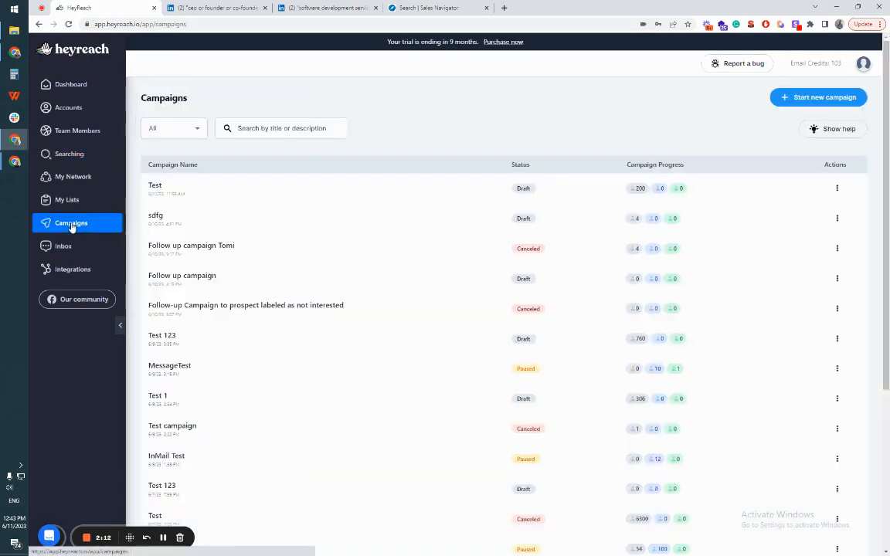
{"action": "left_click", "coordinate": [784, 98]}
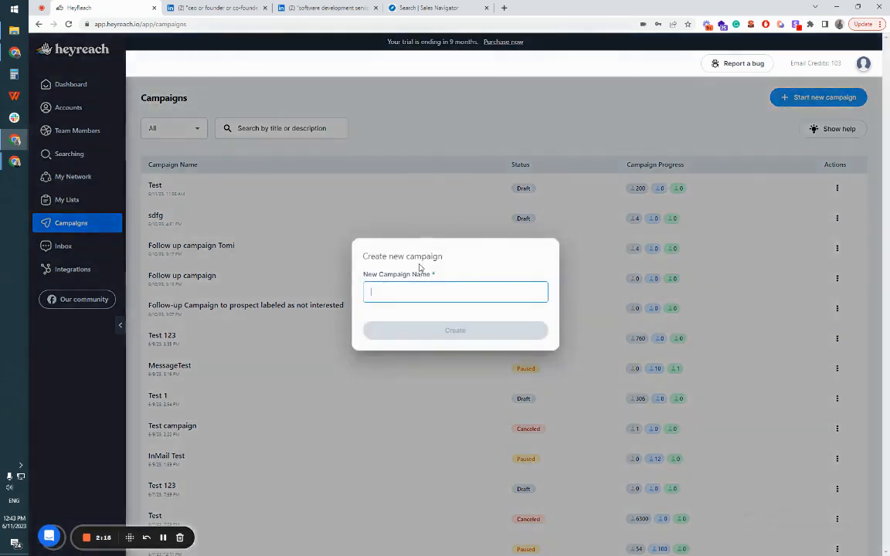
{"action": "type", "text": "TEst"}
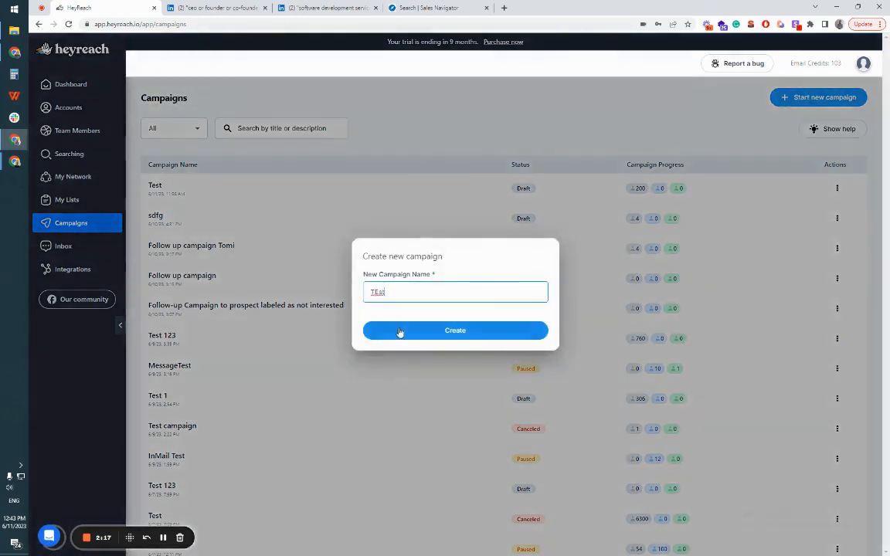
{"action": "left_click", "coordinate": [401, 331]}
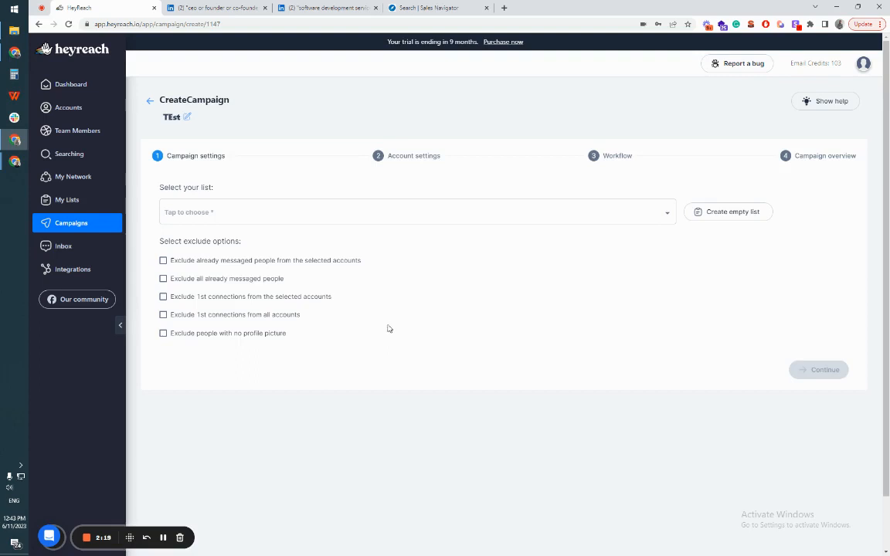
Use the first "Test" list, exclude people without profile pictures and those already messaged from the selected accounts, and continue to the account settings
{"action": "left_click", "coordinate": [236, 222]}
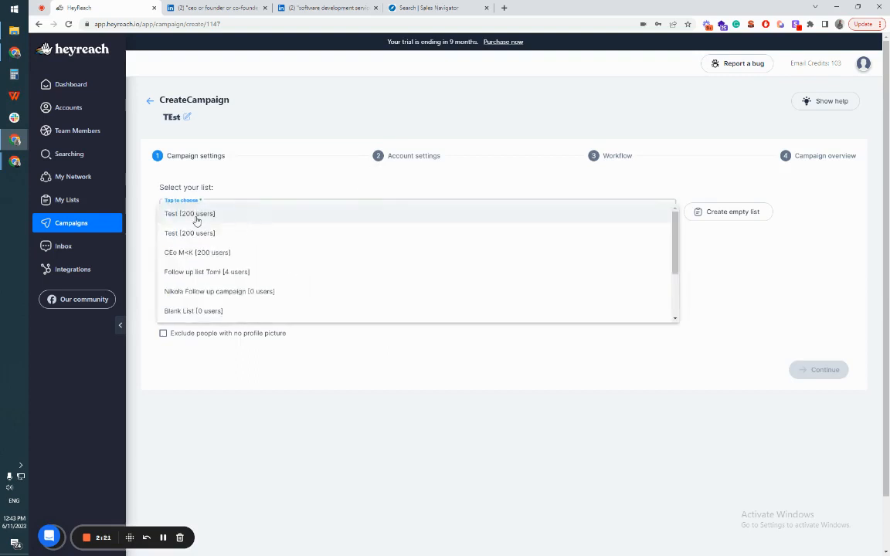
{"action": "left_click", "coordinate": [196, 220]}
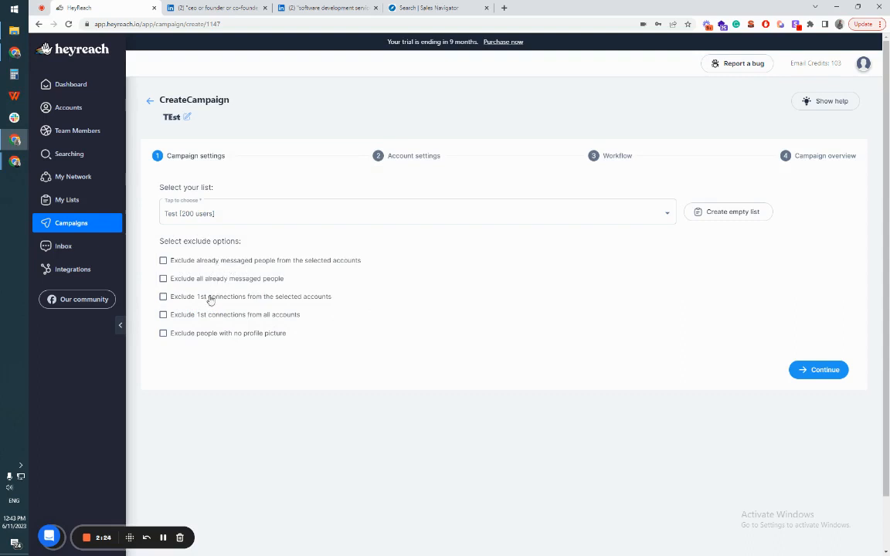
{"action": "left_click", "coordinate": [199, 335]}
{"action": "left_click", "coordinate": [188, 264]}
{"action": "left_click", "coordinate": [815, 374]}
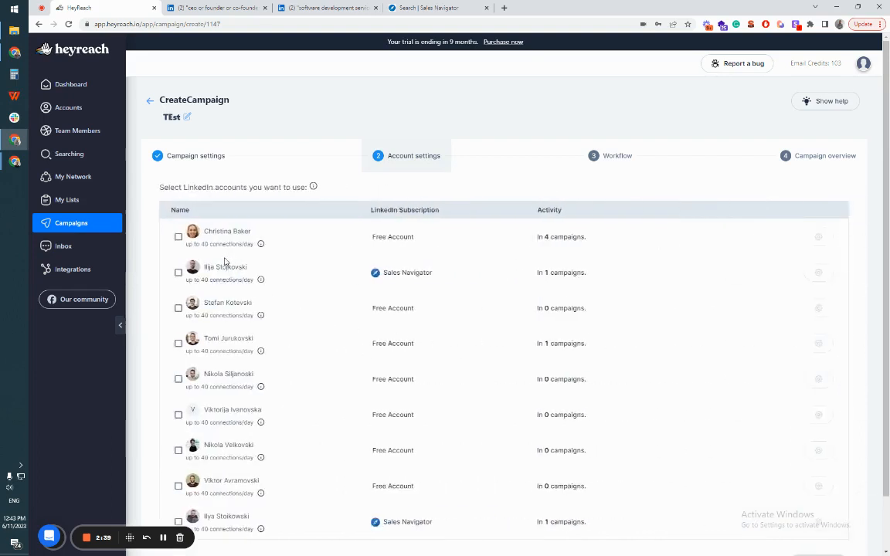
Choose the third through seventh LinkedIn accounts as the campaign's senders
{"action": "left_click", "coordinate": [178, 307]}
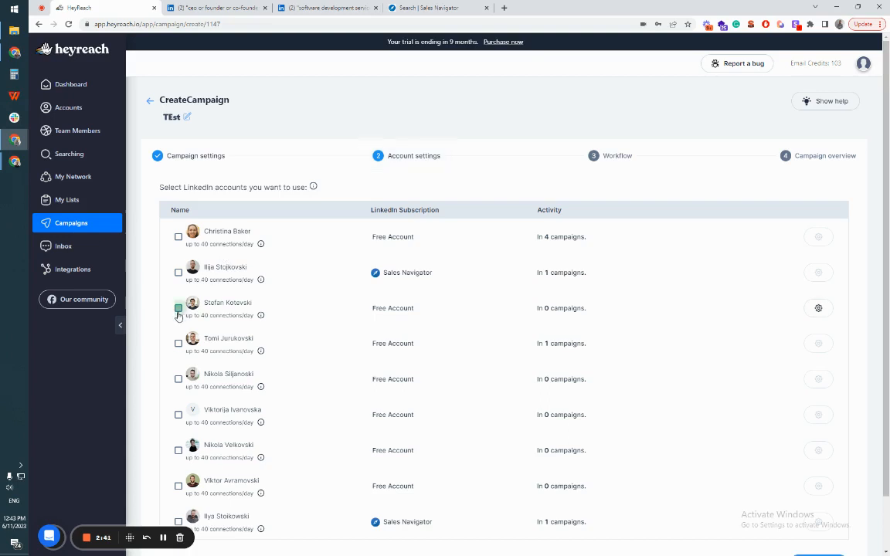
{"action": "left_click", "coordinate": [178, 343]}
{"action": "left_click", "coordinate": [179, 379]}
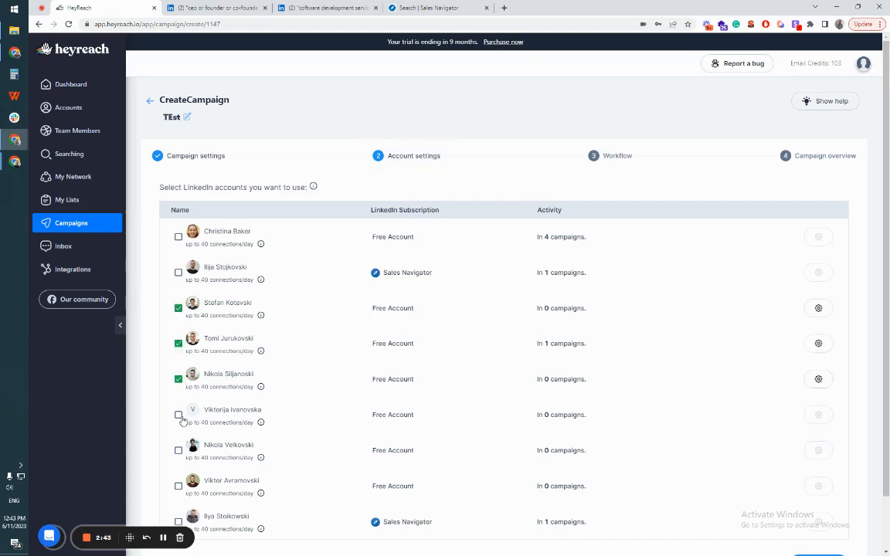
{"action": "left_click", "coordinate": [179, 415]}
{"action": "scroll", "coordinate": [268, 410], "scroll_direction": "down", "scroll_amount": 2}
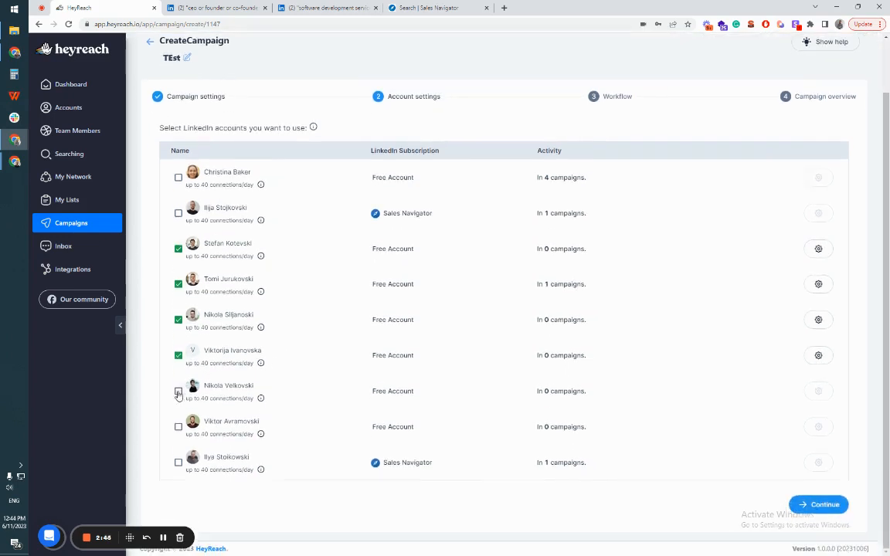
{"action": "left_click", "coordinate": [179, 392]}
Review and save the seventh account's sending schedule, keeping its settings, and continue to the workflow
{"action": "left_click", "coordinate": [817, 391]}
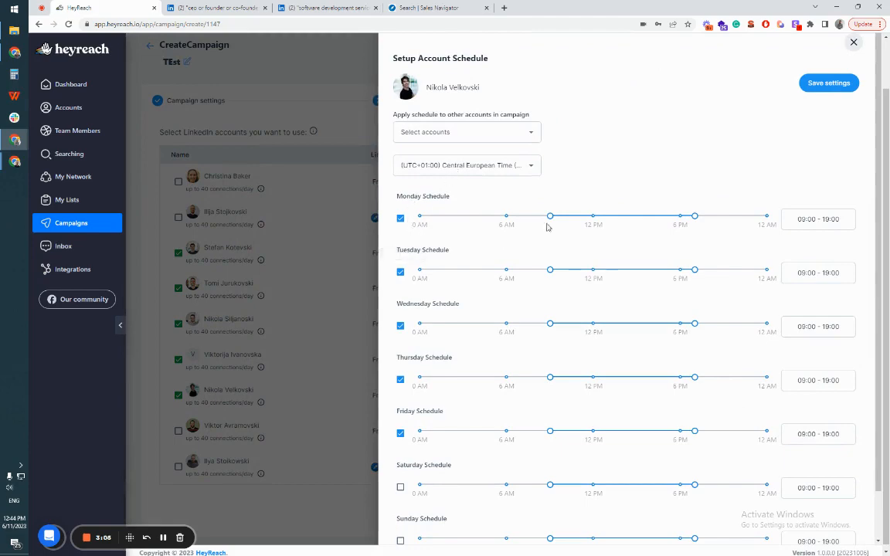
{"action": "left_click", "coordinate": [821, 85]}
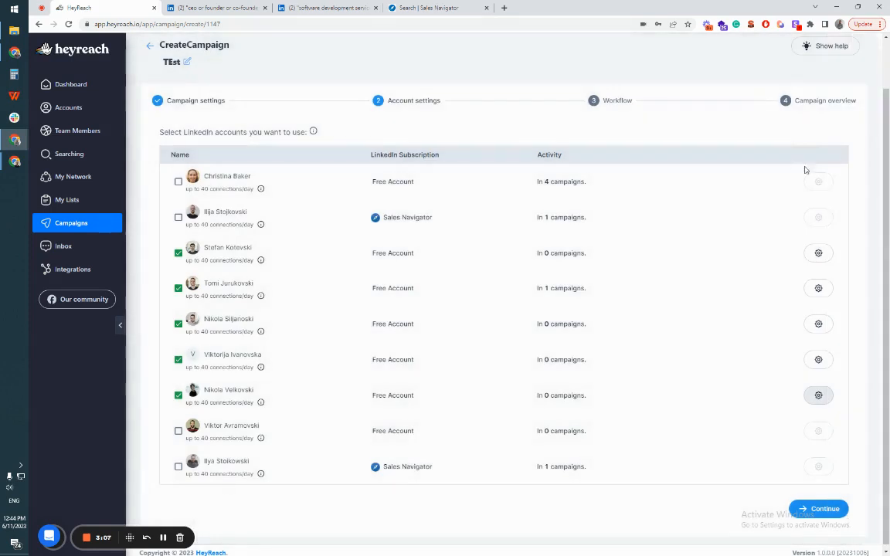
{"action": "left_click", "coordinate": [826, 509]}
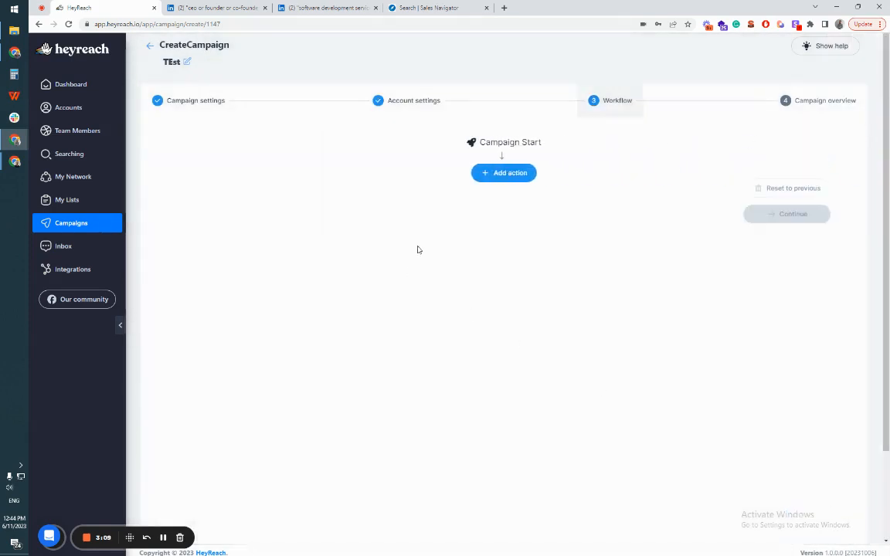
Add a Send connection request action at the campaign start with "Hey {FIRST_NAME}" as Message A
{"action": "left_click", "coordinate": [502, 180]}
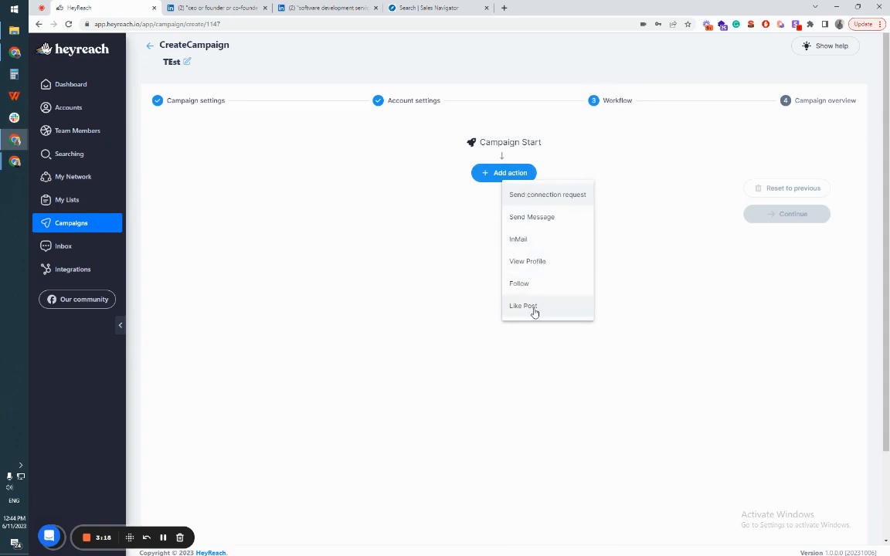
{"action": "left_click", "coordinate": [540, 194]}
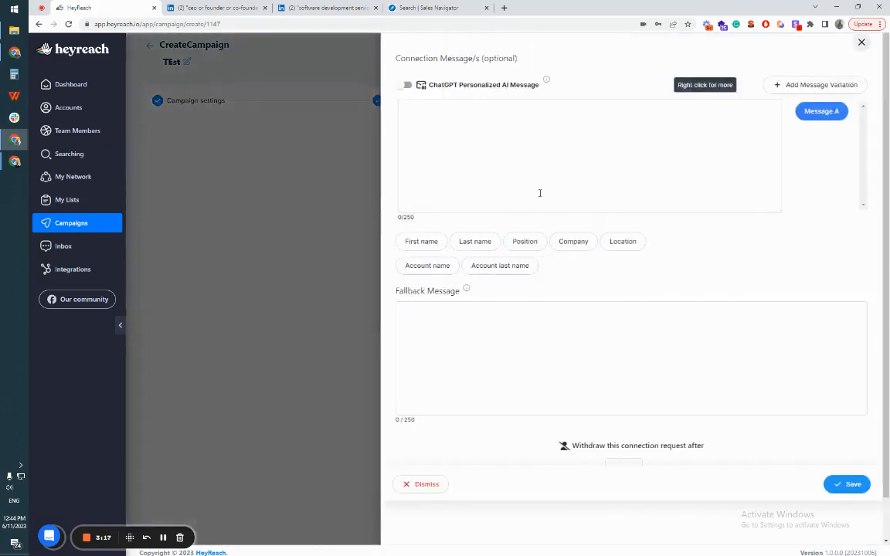
{"action": "left_click", "coordinate": [464, 128]}
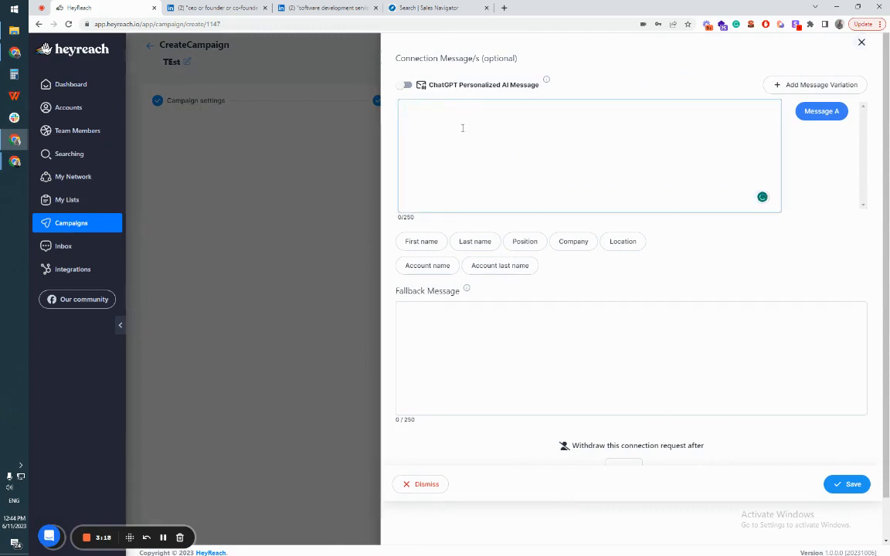
{"action": "left_click", "coordinate": [424, 243]}
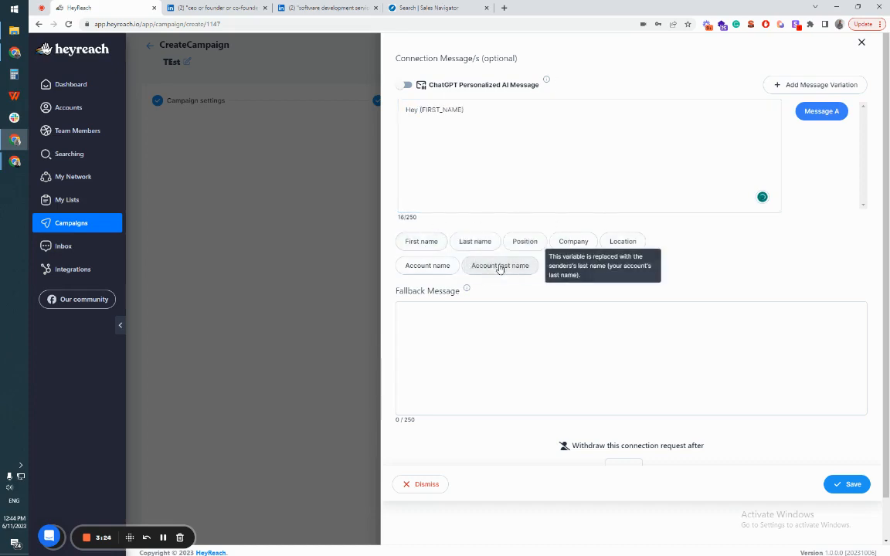
Add message variations B and C to the connection request and make C a ChatGPT personalized AI message
{"action": "left_click", "coordinate": [825, 87]}
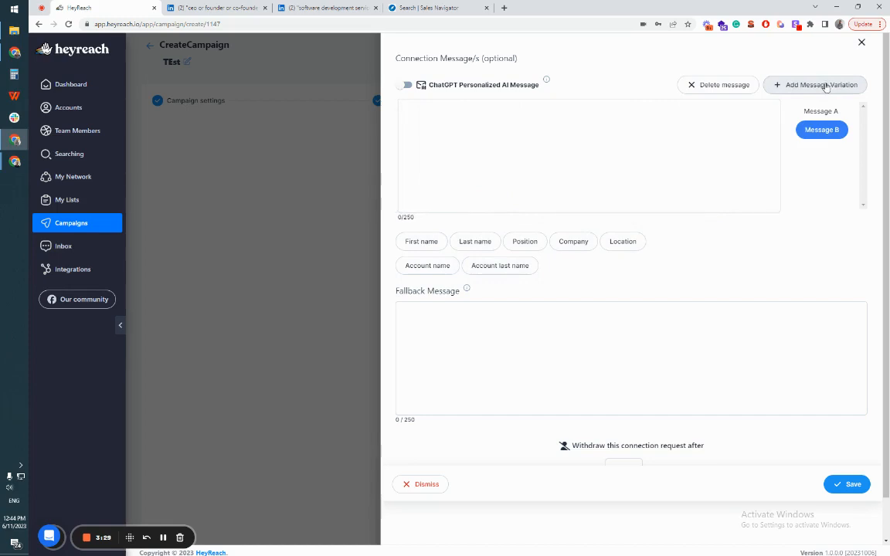
{"action": "left_click", "coordinate": [824, 85]}
{"action": "left_click", "coordinate": [406, 84]}
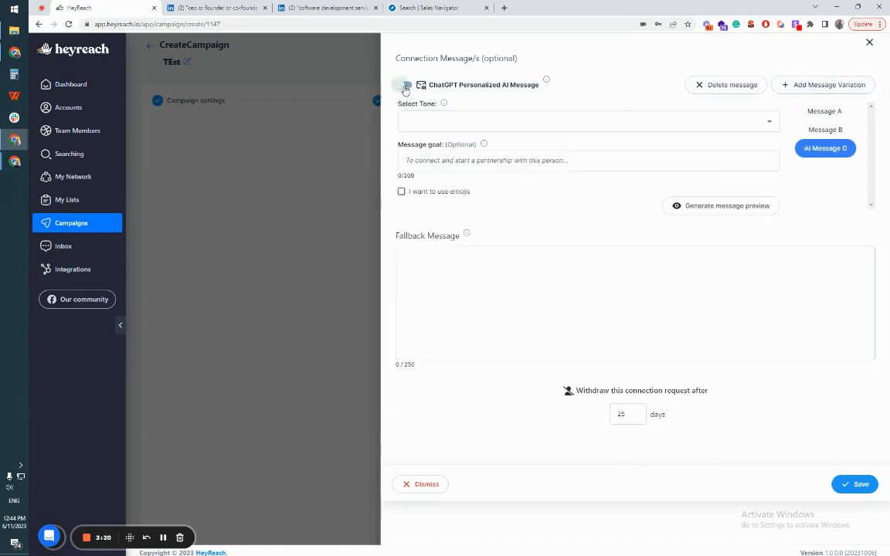
Give AI Message C a Witty tone with emojis, generate a preview, and save the connection request
{"action": "left_click", "coordinate": [474, 118]}
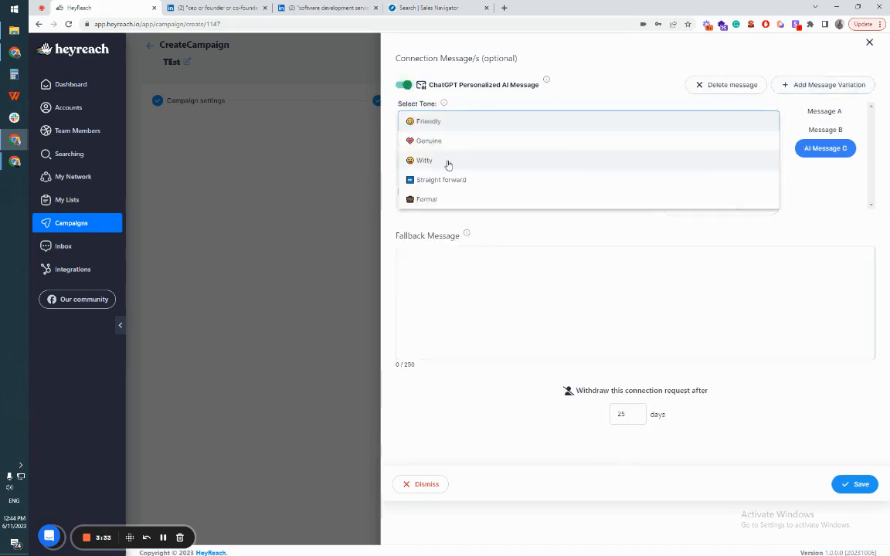
{"action": "left_click", "coordinate": [448, 161]}
{"action": "left_click", "coordinate": [400, 191]}
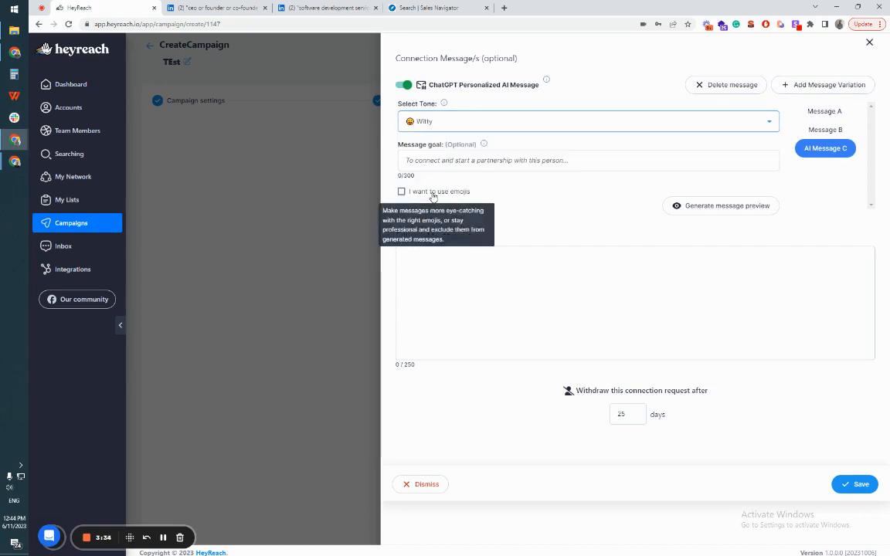
{"action": "left_click", "coordinate": [722, 206]}
{"action": "scroll", "coordinate": [518, 282], "scroll_direction": "down", "scroll_amount": 2}
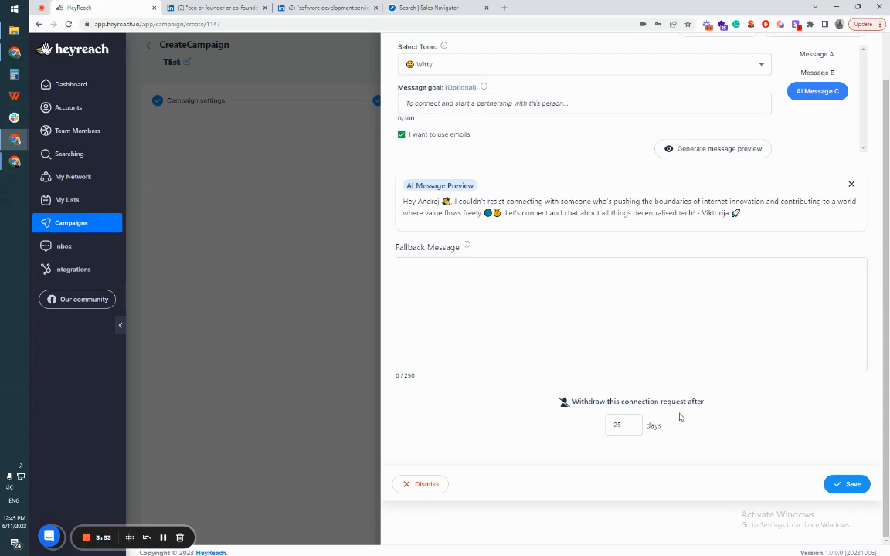
{"action": "left_click", "coordinate": [846, 484]}
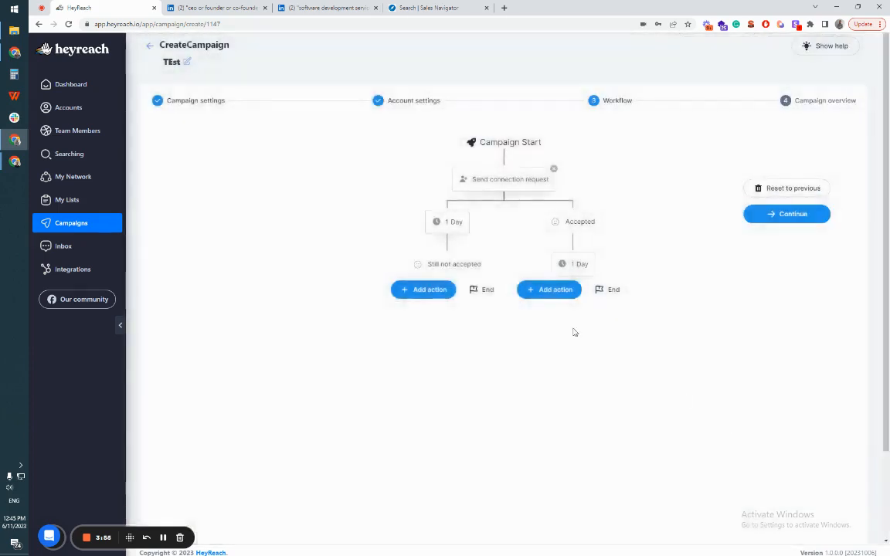
Set the delay before the "Still not accepted" branch to 5 days
{"action": "left_click", "coordinate": [452, 223]}
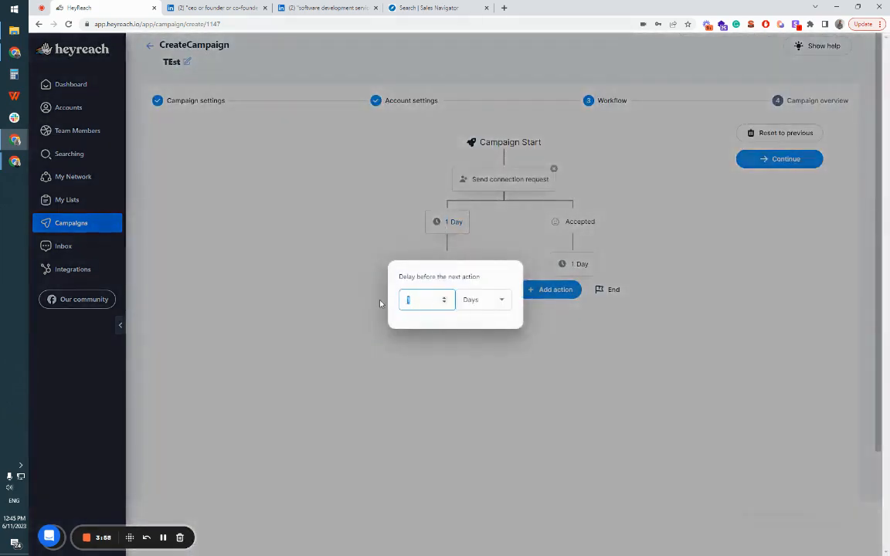
{"action": "type", "text": "5"}
{"action": "left_click", "coordinate": [339, 262]}
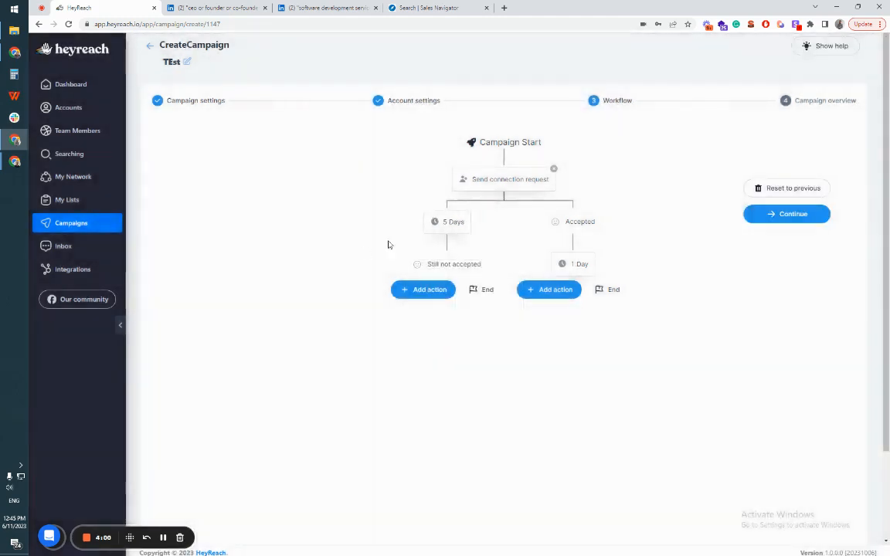
Add a View Profile action to the "Still not accepted" branch, followed by a 2-day delay
{"action": "left_click", "coordinate": [420, 293]}
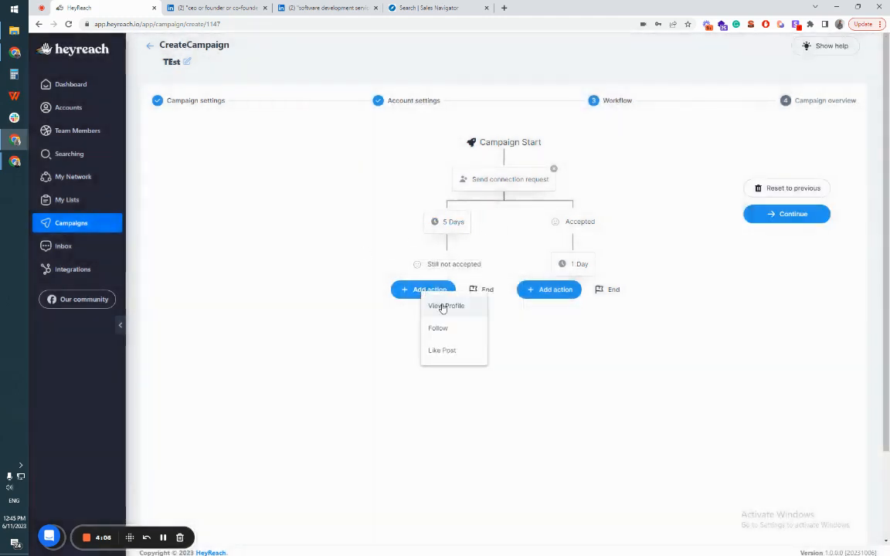
{"action": "left_click", "coordinate": [442, 307]}
{"action": "left_click", "coordinate": [436, 348]}
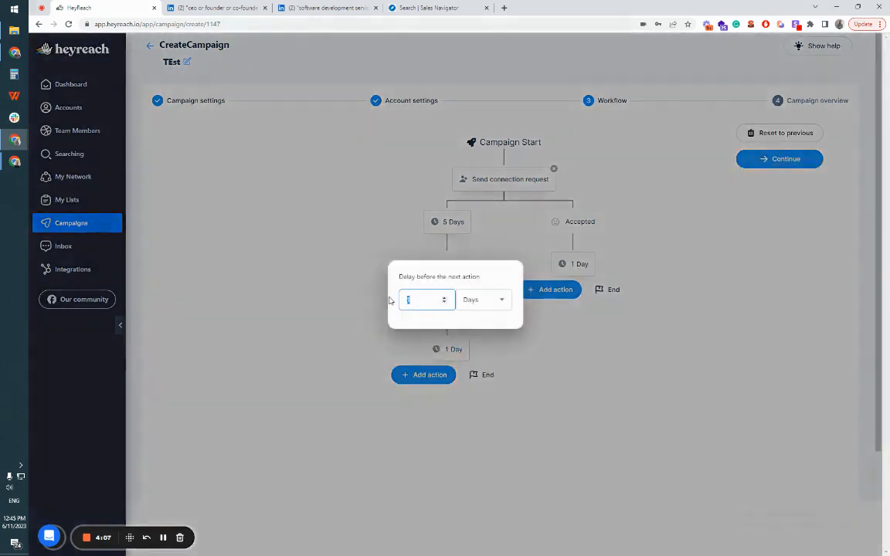
{"action": "type", "text": "2"}
{"action": "left_click", "coordinate": [365, 293]}
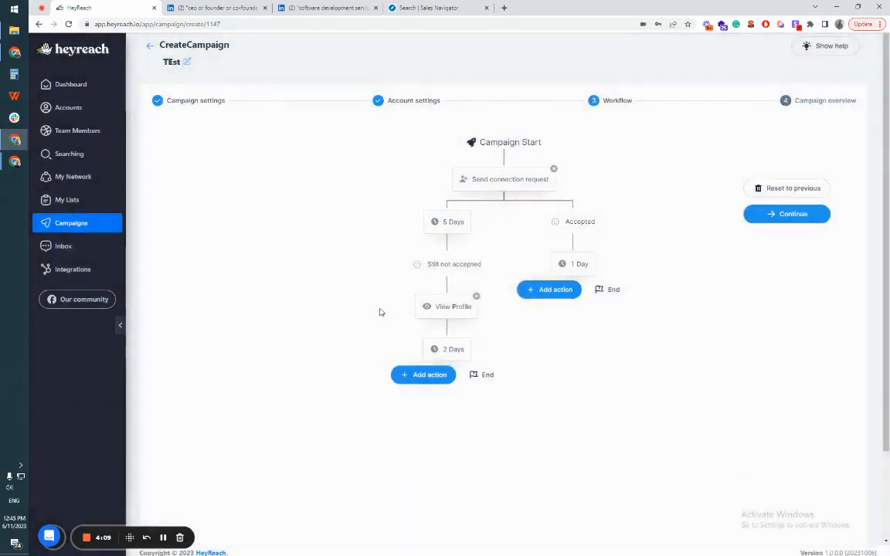
Add a Like Post action after the 2-day delay, with the Funny reaction for posts newer than 3 weeks
{"action": "left_click", "coordinate": [409, 374]}
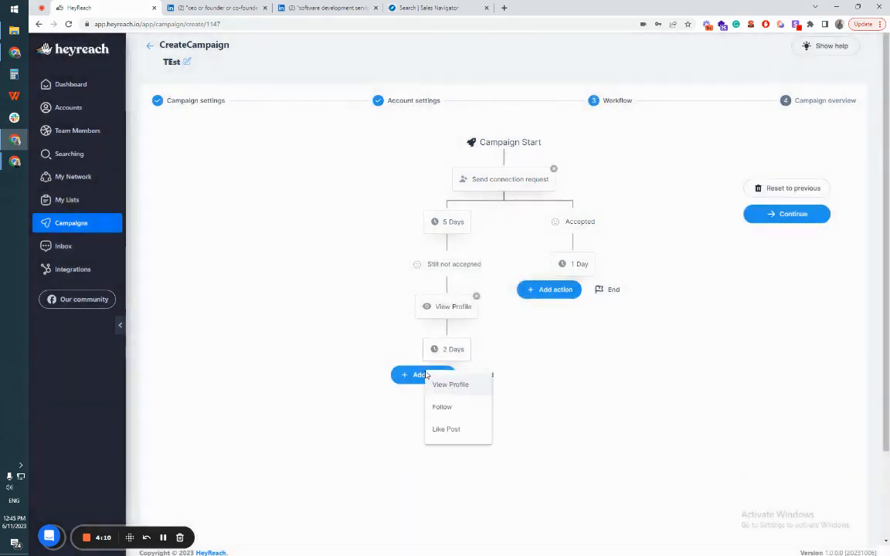
{"action": "left_click", "coordinate": [453, 431]}
{"action": "left_click", "coordinate": [449, 302]}
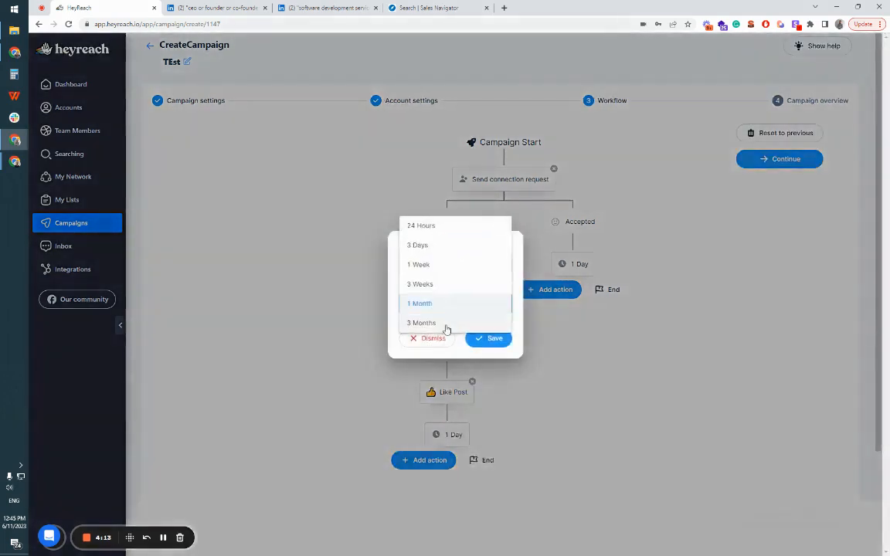
{"action": "left_click", "coordinate": [432, 285]}
{"action": "left_click", "coordinate": [459, 264]}
{"action": "left_click", "coordinate": [446, 322]}
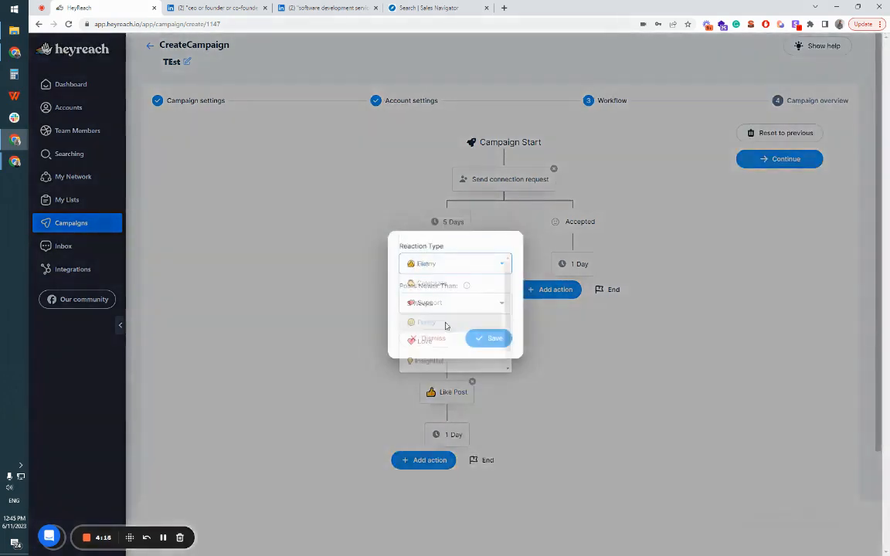
{"action": "left_click", "coordinate": [490, 337]}
Add a Follow action after Like Post and end the "Still not accepted" branch
{"action": "scroll", "coordinate": [542, 393], "scroll_direction": "down", "scroll_amount": 2}
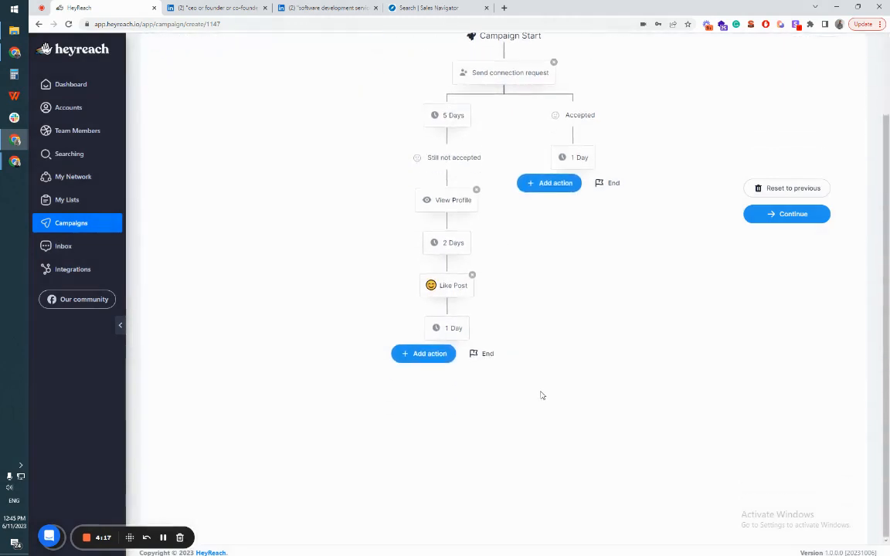
{"action": "left_click", "coordinate": [431, 355]}
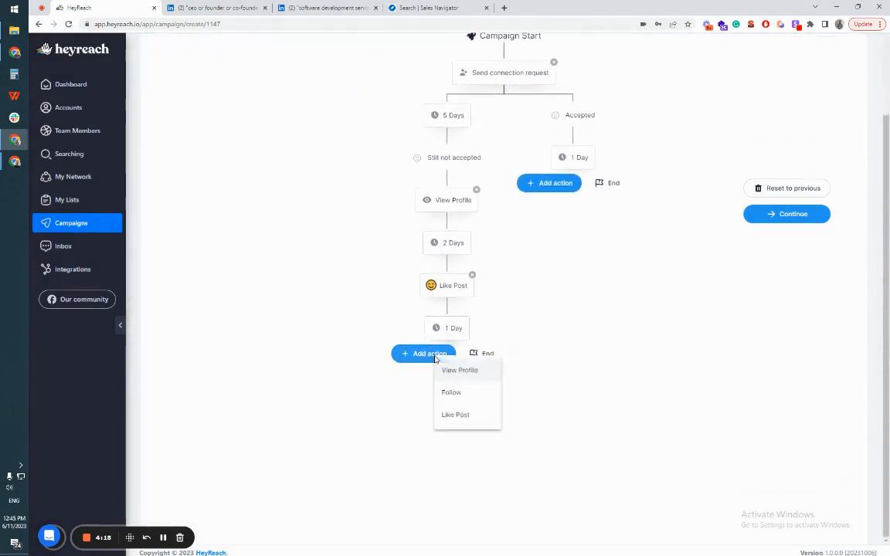
{"action": "left_click", "coordinate": [452, 394]}
{"action": "left_click", "coordinate": [485, 437]}
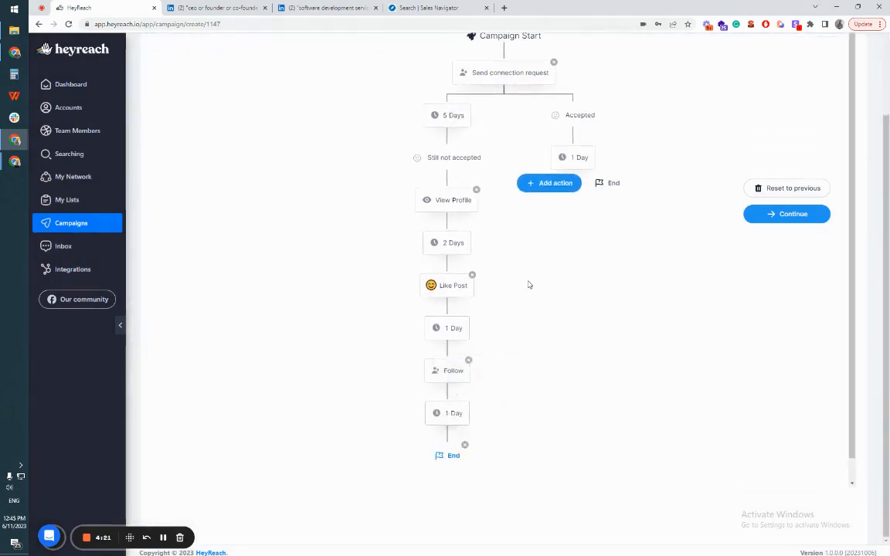
Set the delay after "Accepted" to 0 days
{"action": "left_click", "coordinate": [575, 157]}
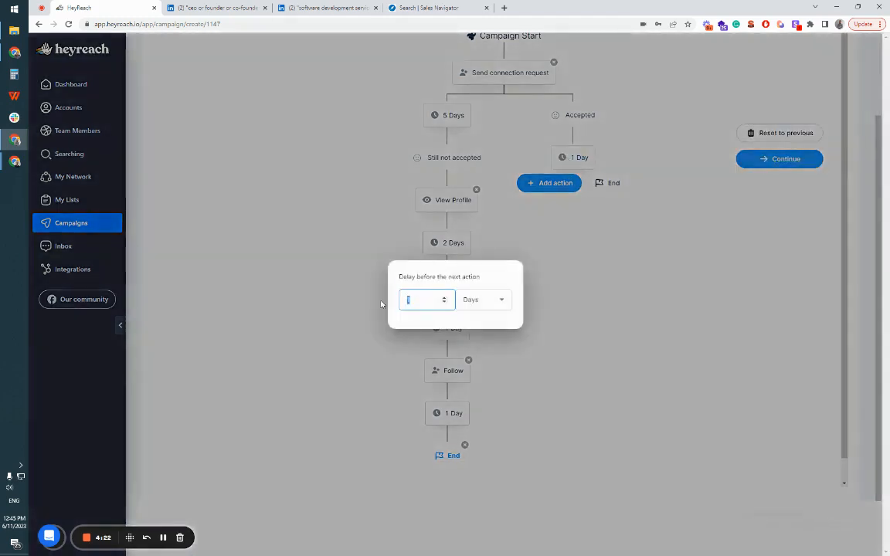
{"action": "type", "text": "0"}
{"action": "left_click", "coordinate": [628, 246]}
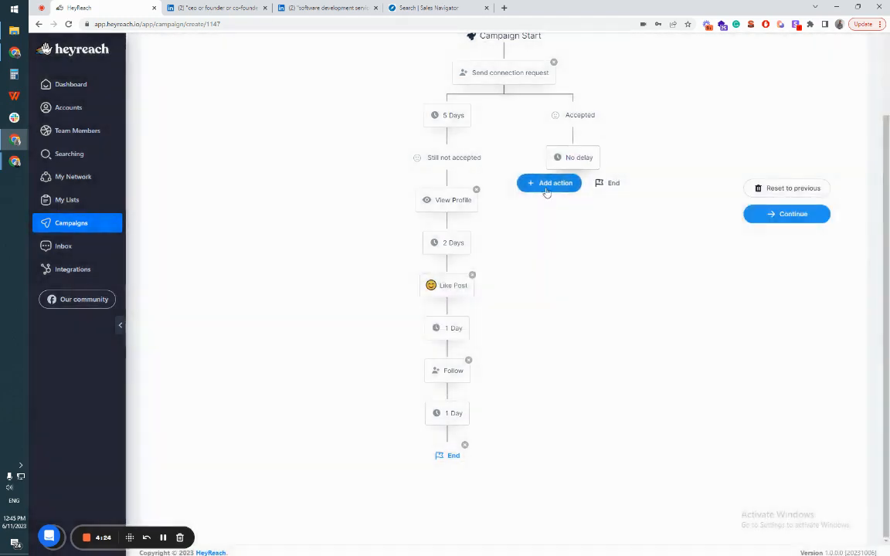
Add a Send Message action to the "Accepted" branch with the text "Thank you {FIRST_NAME}" and save it
{"action": "left_click", "coordinate": [546, 185]}
{"action": "left_click", "coordinate": [571, 199]}
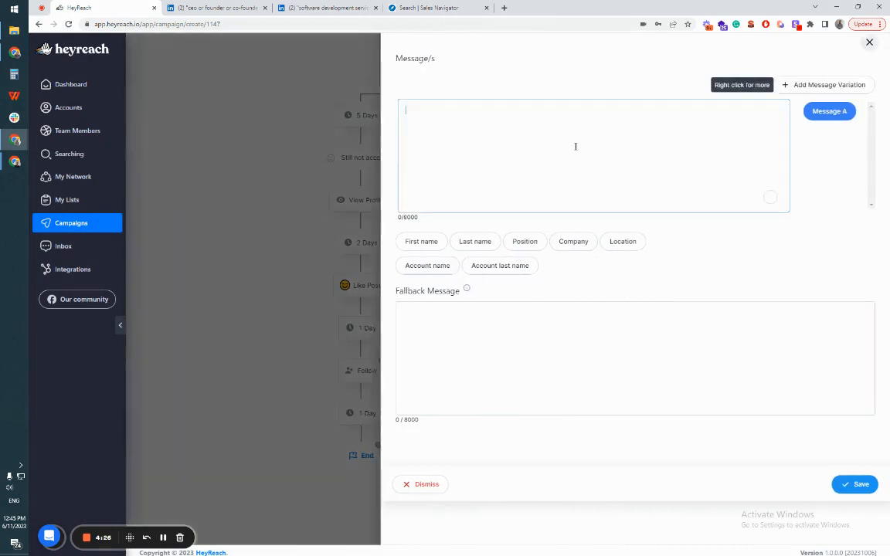
{"action": "type", "text": "Thank "}
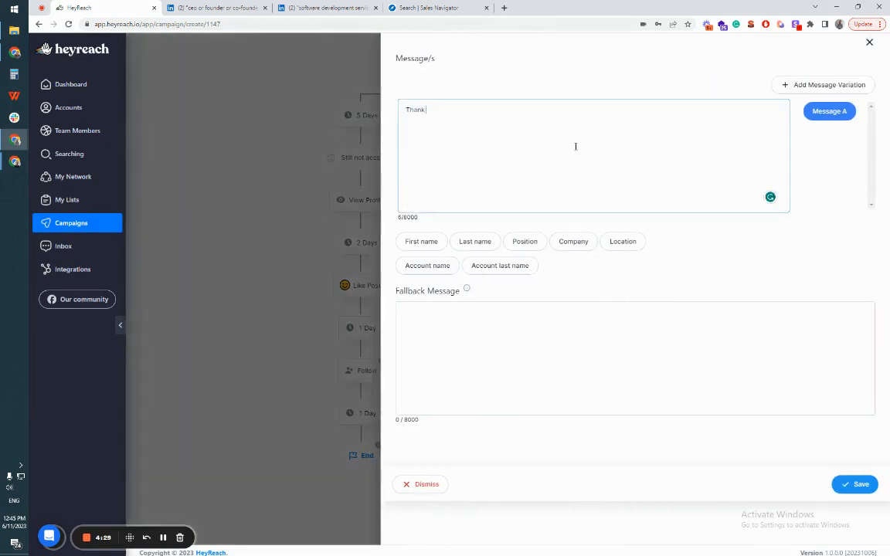
{"action": "type", "text": "yopu"}
{"action": "key", "text": "BackSpace"}
{"action": "key", "text": "BackSpace"}
{"action": "left_click", "coordinate": [415, 241]}
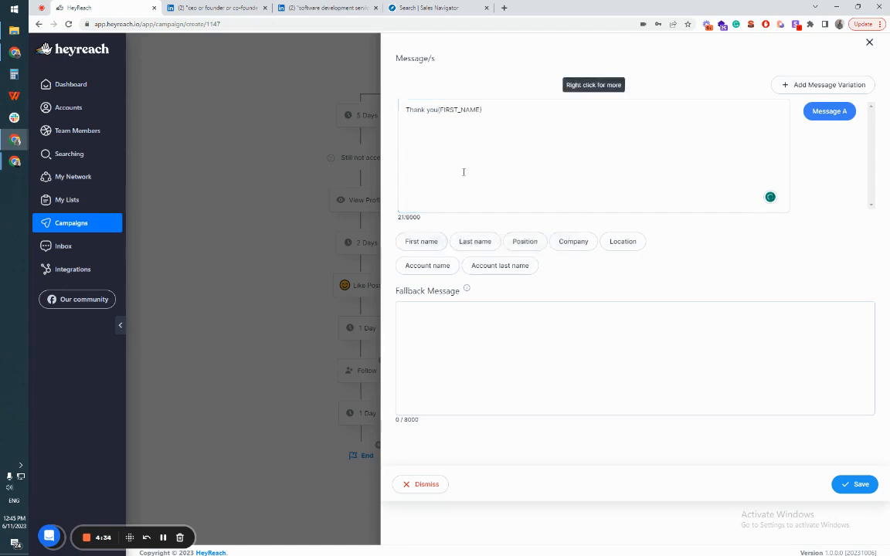
{"action": "left_click", "coordinate": [439, 111]}
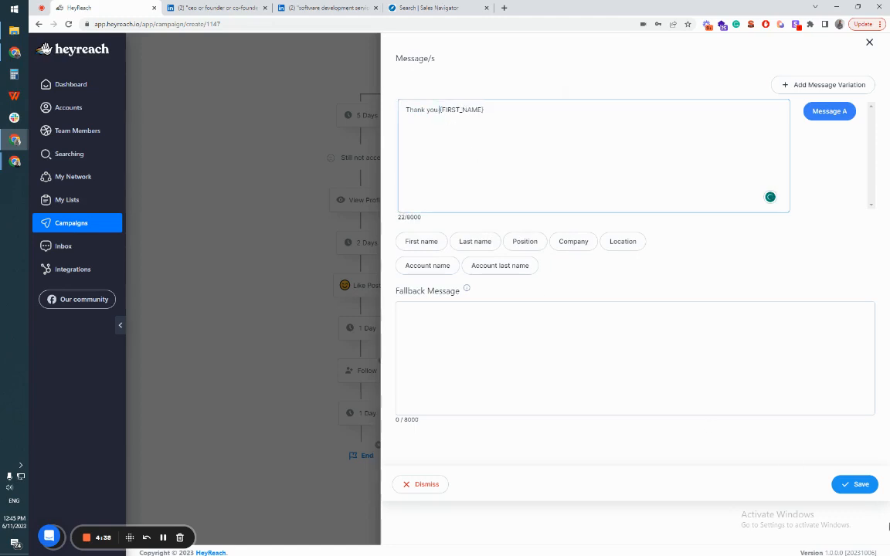
{"action": "left_click", "coordinate": [857, 484]}
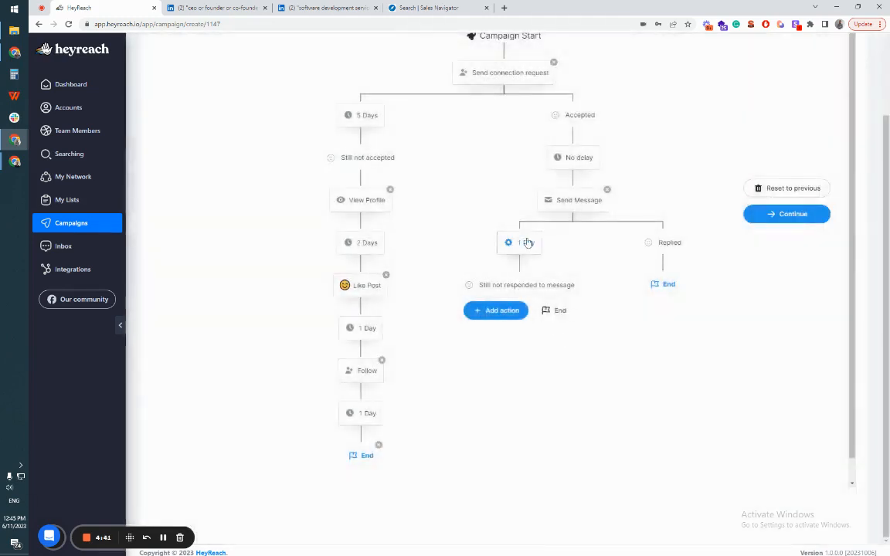
Set the delay before the "Still not responded to message" condition to 3 days
{"action": "left_click", "coordinate": [527, 243]}
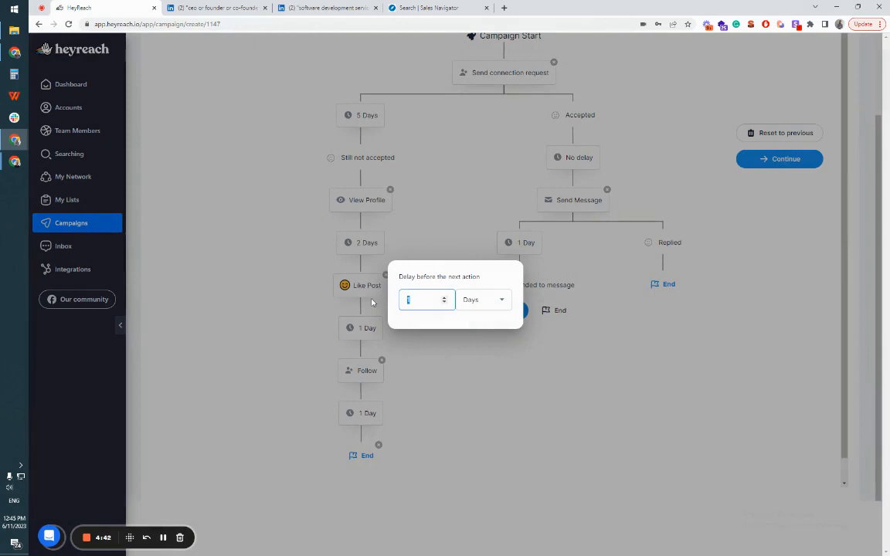
{"action": "type", "text": "3"}
{"action": "left_click", "coordinate": [460, 369]}
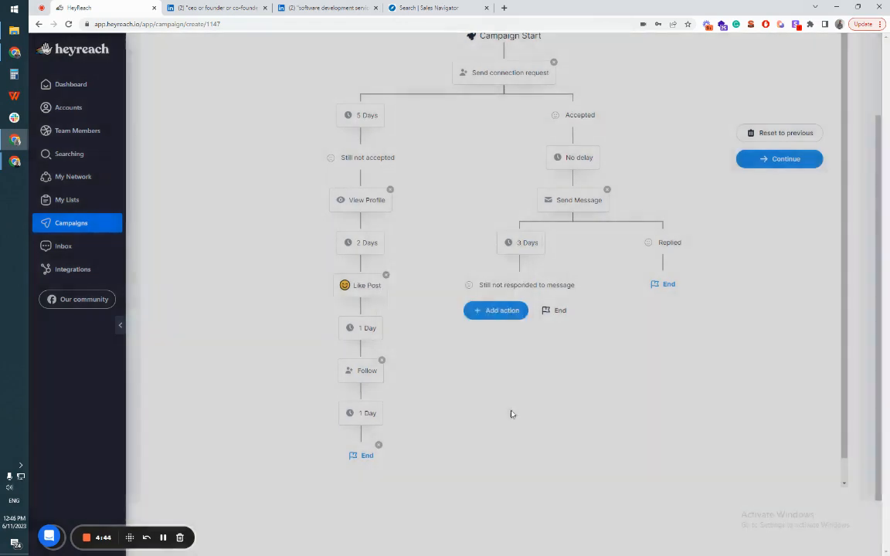
Add a Send Message action with the text "as" after "Still not responded to message", save it, and end the no-reply branch that follows
{"action": "left_click", "coordinate": [506, 310]}
{"action": "left_click", "coordinate": [522, 333]}
{"action": "left_click", "coordinate": [493, 123]}
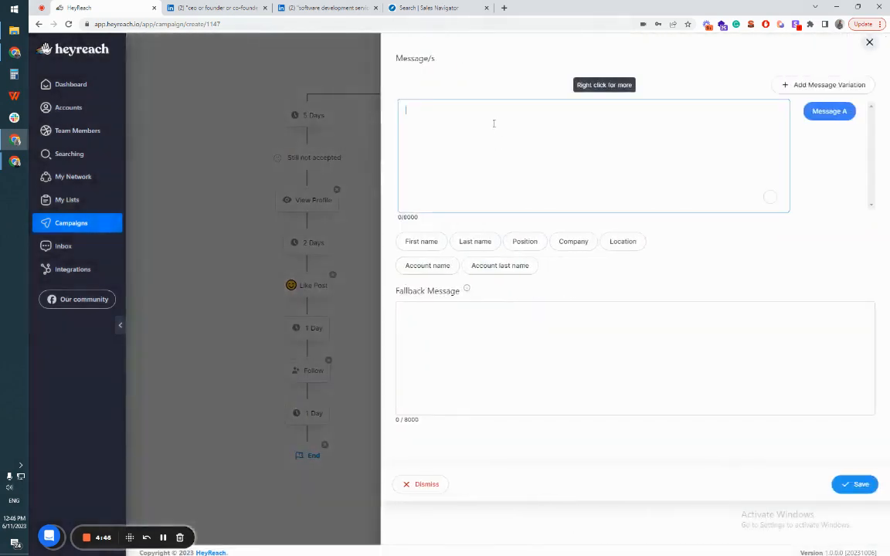
{"action": "type", "text": "as"}
{"action": "left_click", "coordinate": [859, 489]}
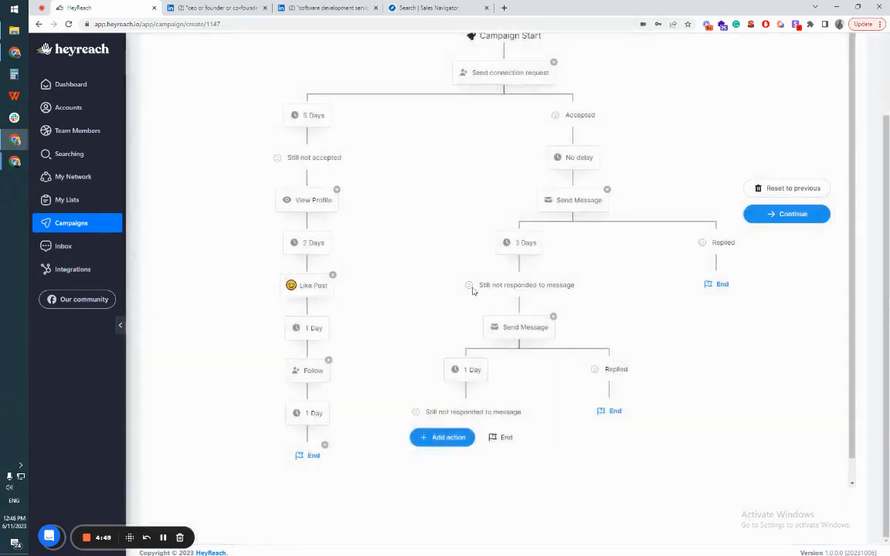
{"action": "left_click", "coordinate": [504, 415]}
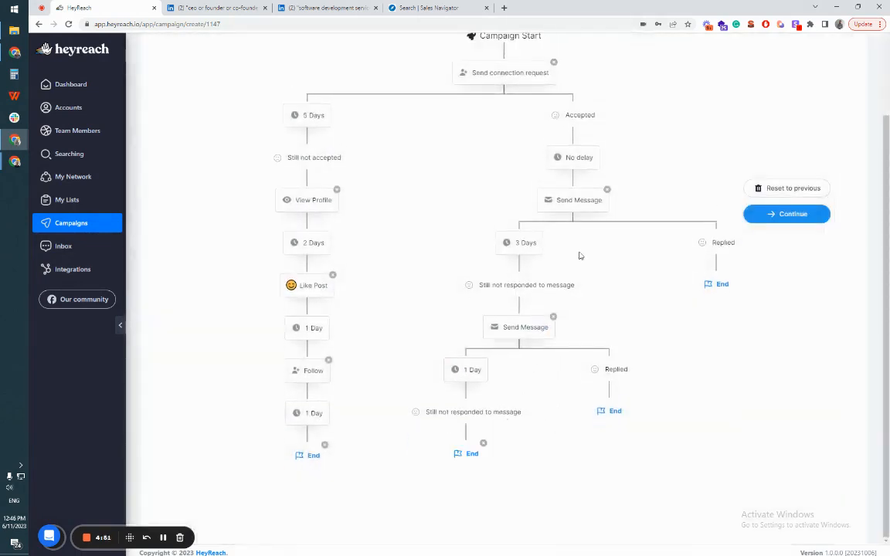
Review the campaign overview with its sender accounts and lead list, and return to the workflow
{"action": "scroll", "coordinate": [514, 395], "scroll_direction": "up", "scroll_amount": 3}
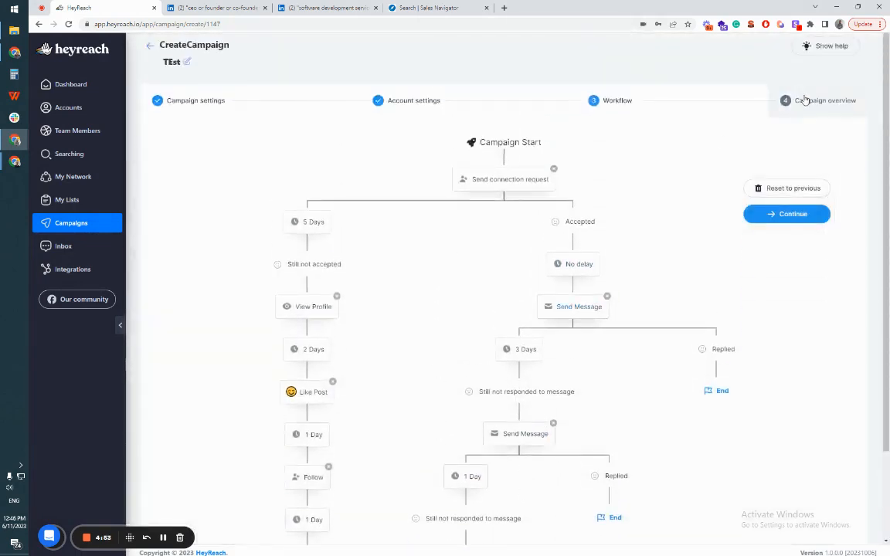
{"action": "left_click", "coordinate": [804, 98]}
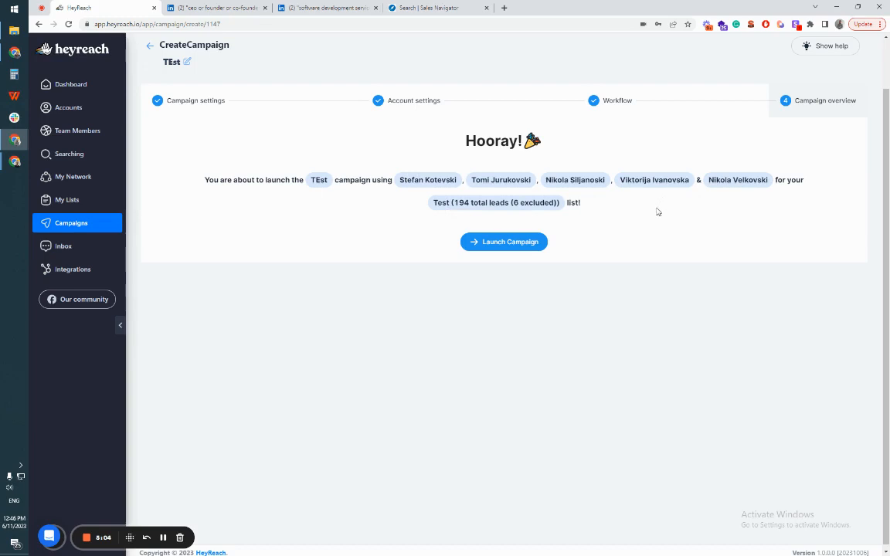
{"action": "left_click", "coordinate": [598, 103]}
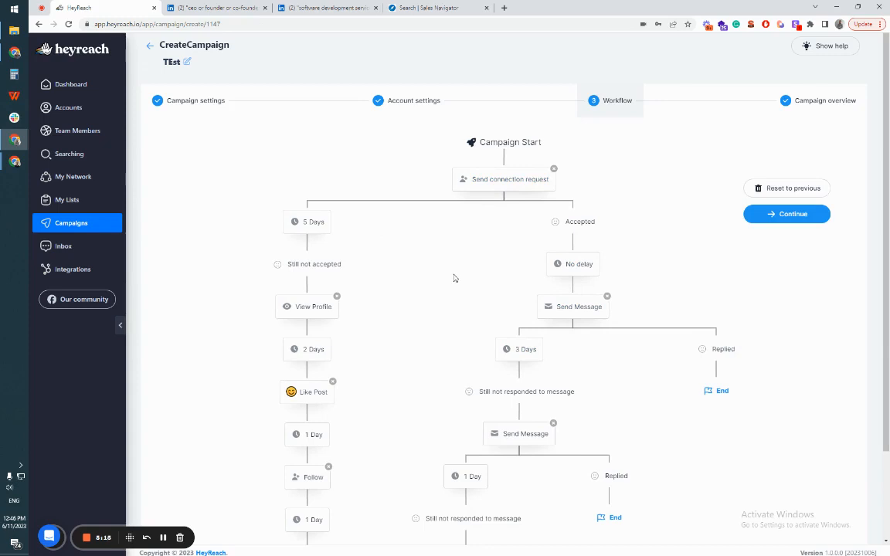
Open the inbox and look through the selectable sender accounts and the combined conversation list
{"action": "left_click", "coordinate": [79, 249]}
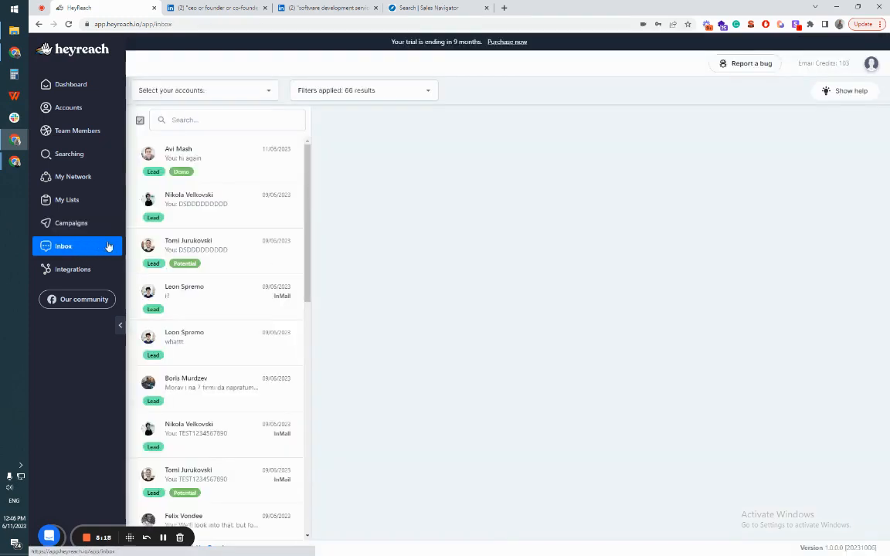
{"action": "left_click", "coordinate": [197, 90]}
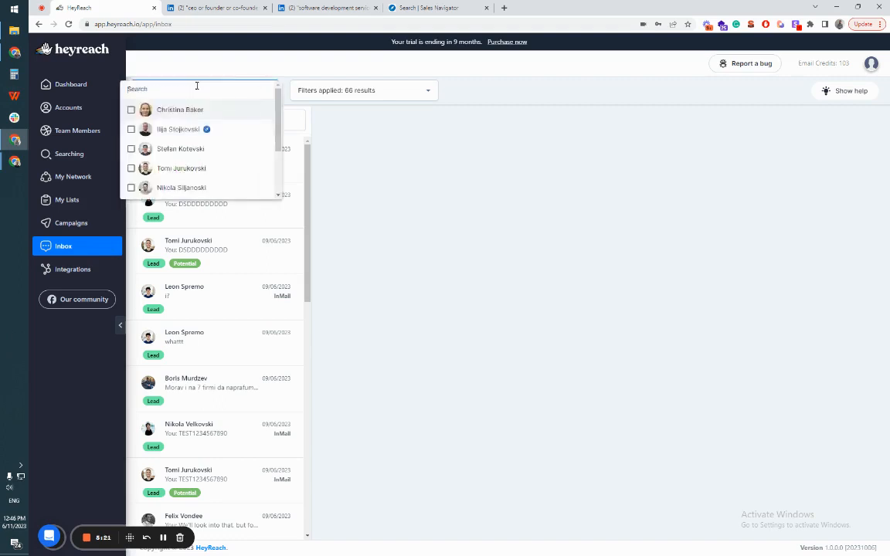
{"action": "scroll", "coordinate": [201, 150], "scroll_direction": "down", "scroll_amount": 2}
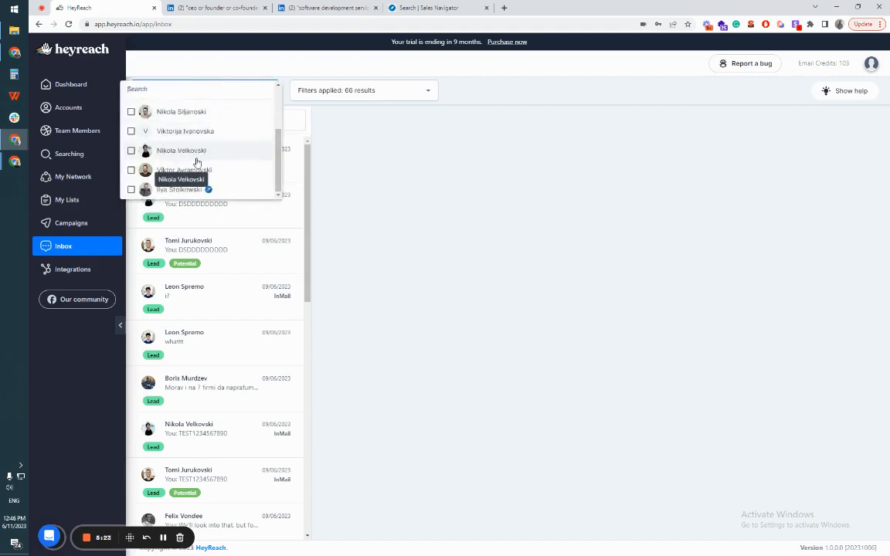
{"action": "left_click", "coordinate": [360, 222]}
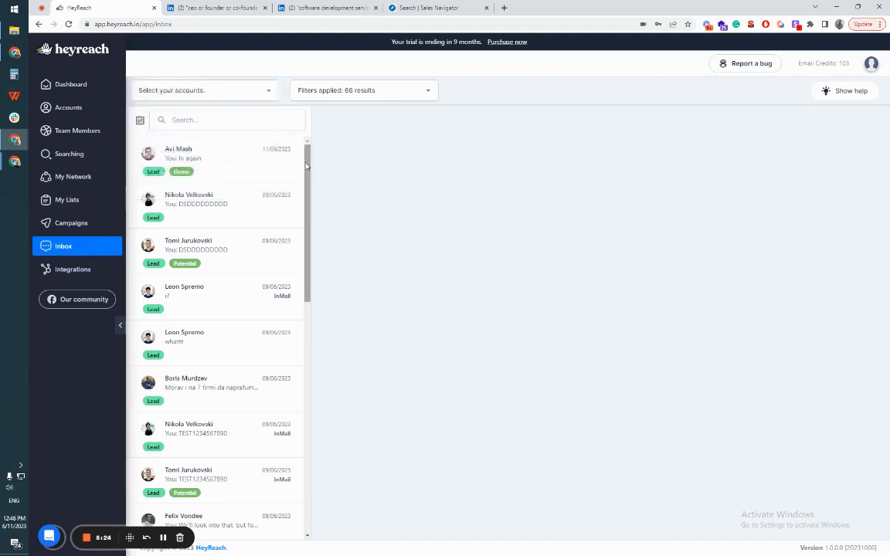
{"action": "left_click_drag", "start_coordinate": [312, 163], "coordinate": [307, 199]}
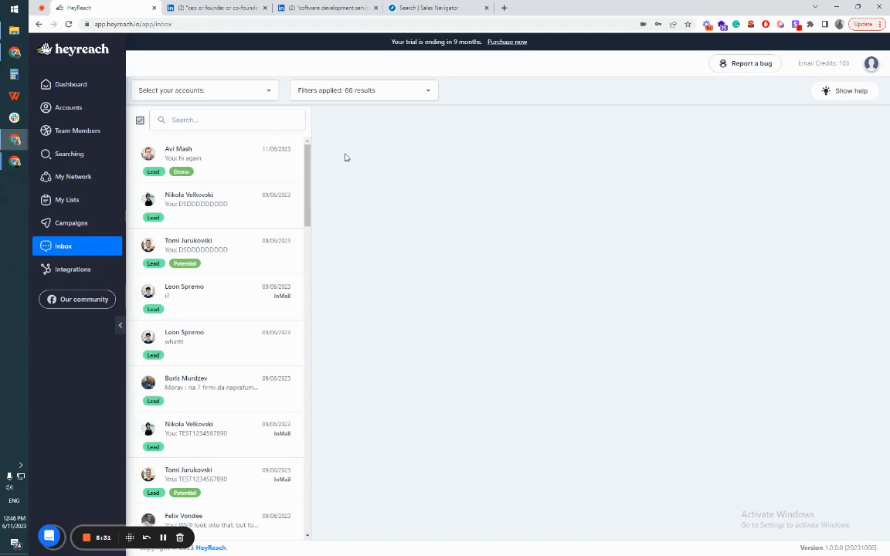
Filter the inbox to the conversations of the second account in the account list
{"action": "left_click", "coordinate": [218, 91]}
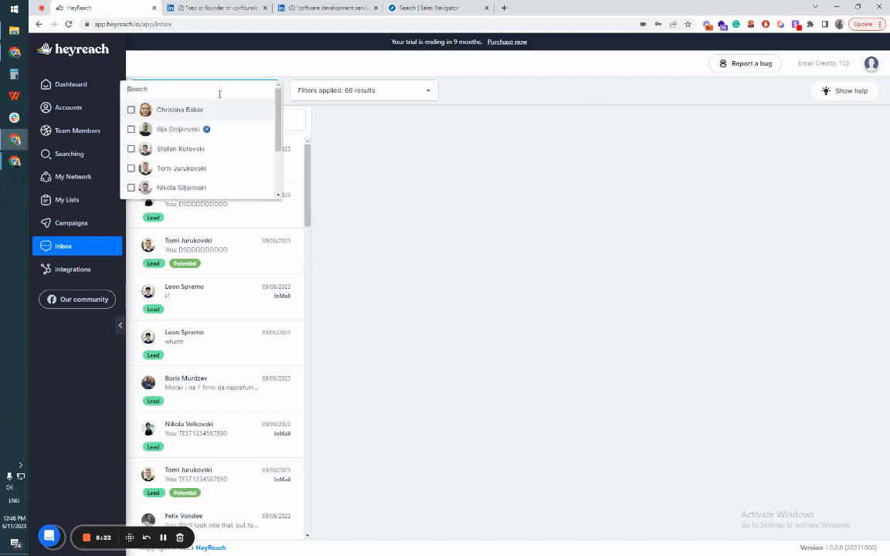
{"action": "left_click", "coordinate": [168, 129]}
{"action": "left_click", "coordinate": [408, 187]}
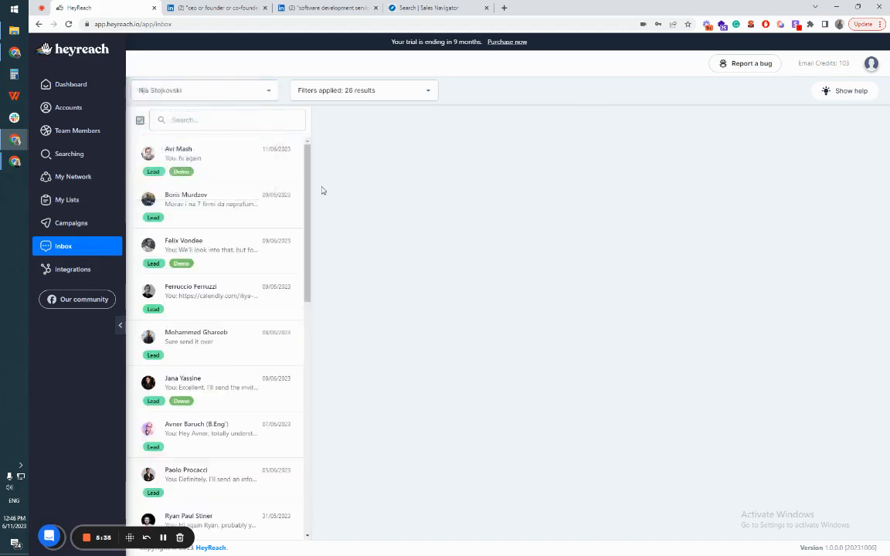
Open the second conversation and send the reply "ok ke se cueme"
{"action": "left_click", "coordinate": [240, 202]}
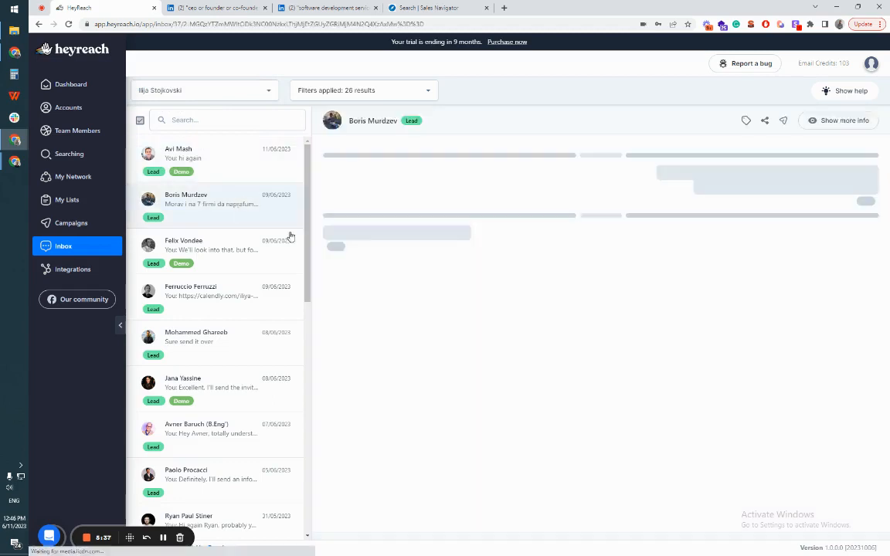
{"action": "left_click", "coordinate": [456, 525]}
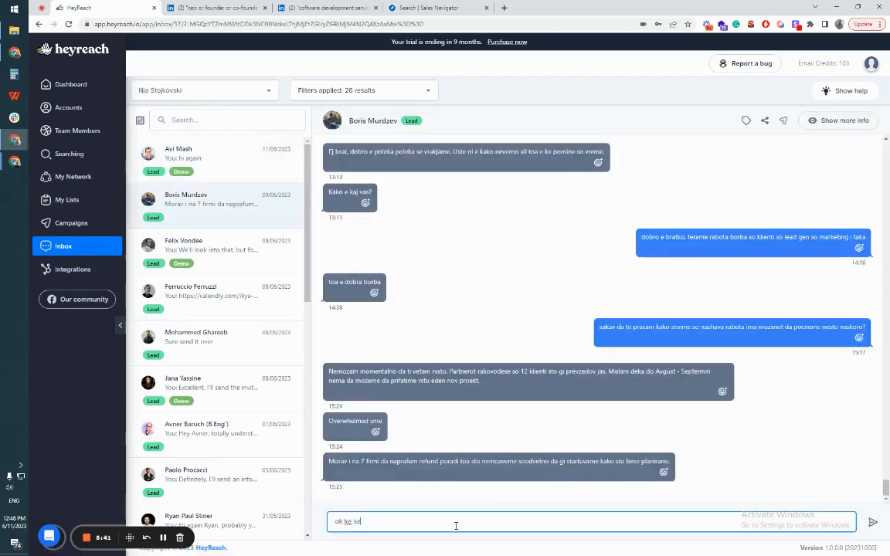
{"action": "key", "text": "Return"}
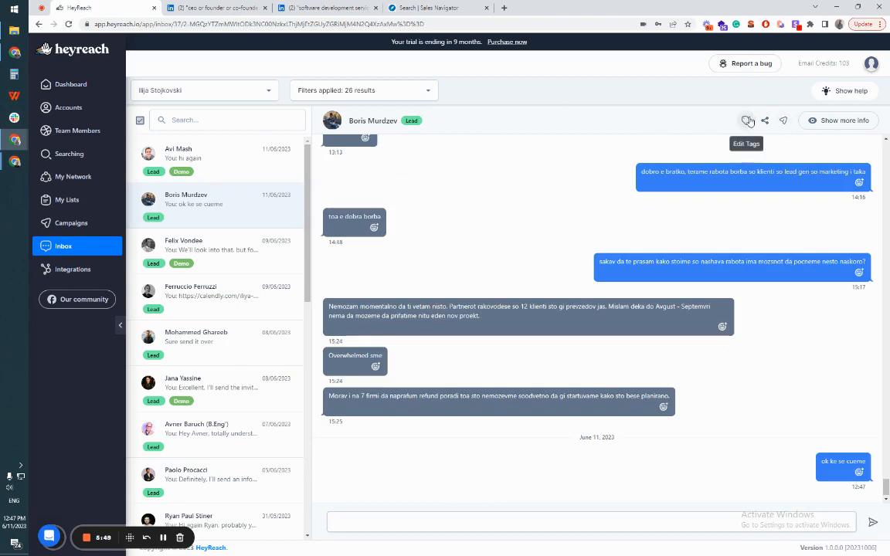
Add the Demo tag to the open conversation and remove its Lead tag
{"action": "left_click", "coordinate": [747, 121]}
{"action": "left_click", "coordinate": [748, 114]}
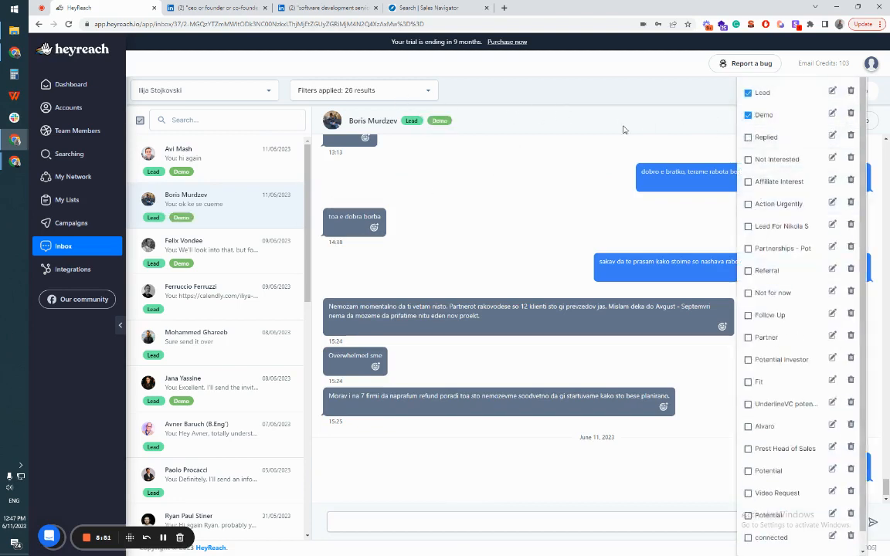
{"action": "left_click", "coordinate": [747, 92]}
{"action": "left_click", "coordinate": [575, 124]}
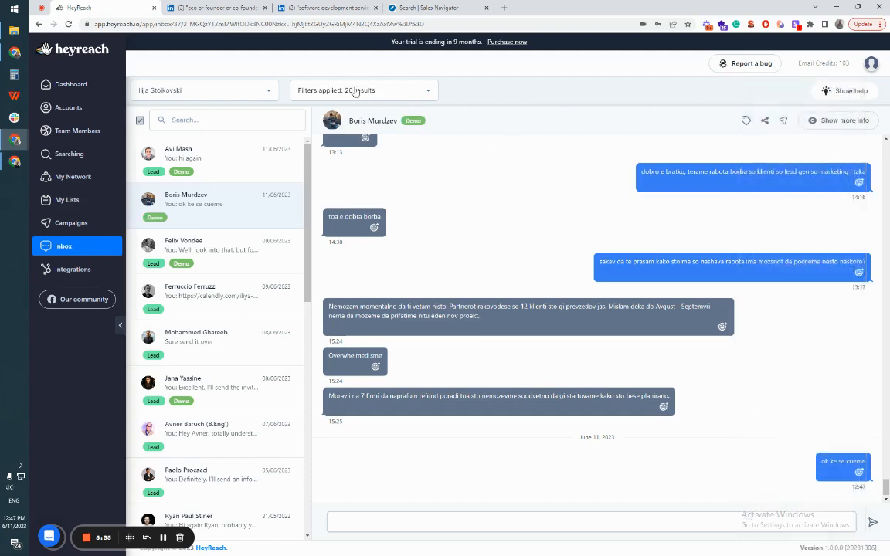
Filter the inbox conversations by the Demo tag
{"action": "left_click", "coordinate": [355, 91]}
{"action": "left_click", "coordinate": [362, 144]}
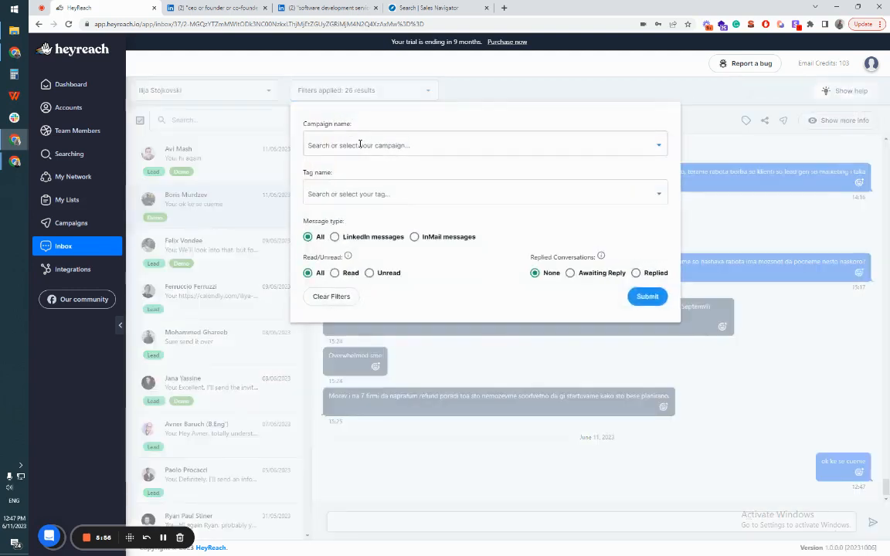
{"action": "left_click", "coordinate": [388, 124]}
{"action": "left_click", "coordinate": [367, 195]}
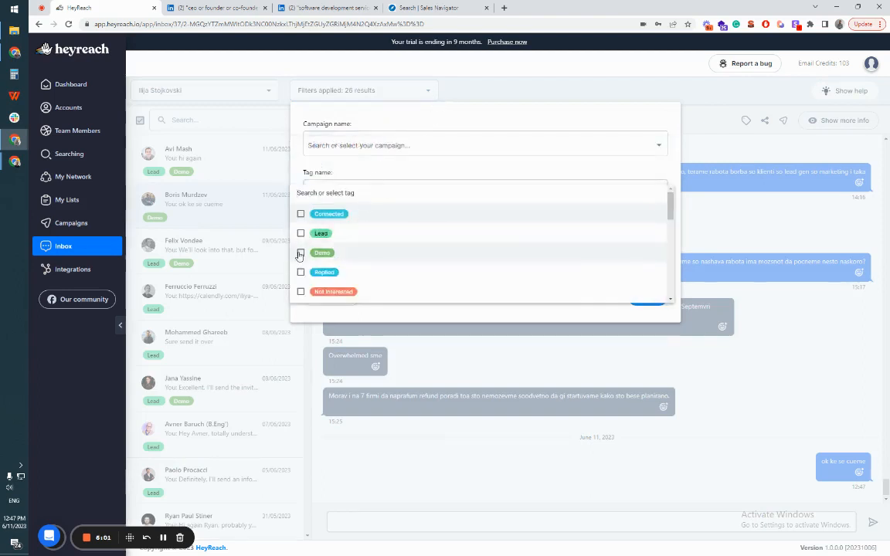
{"action": "left_click", "coordinate": [300, 254]}
{"action": "left_click", "coordinate": [494, 123]}
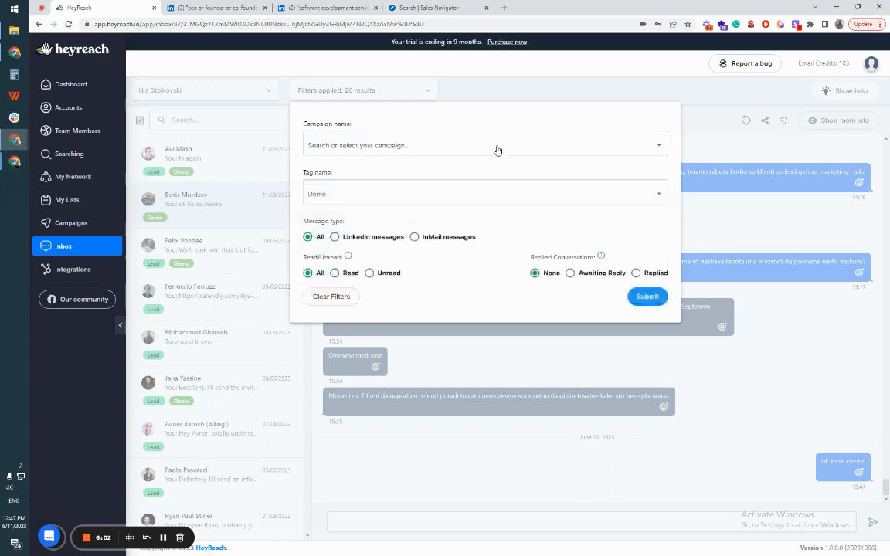
{"action": "left_click", "coordinate": [646, 296]}
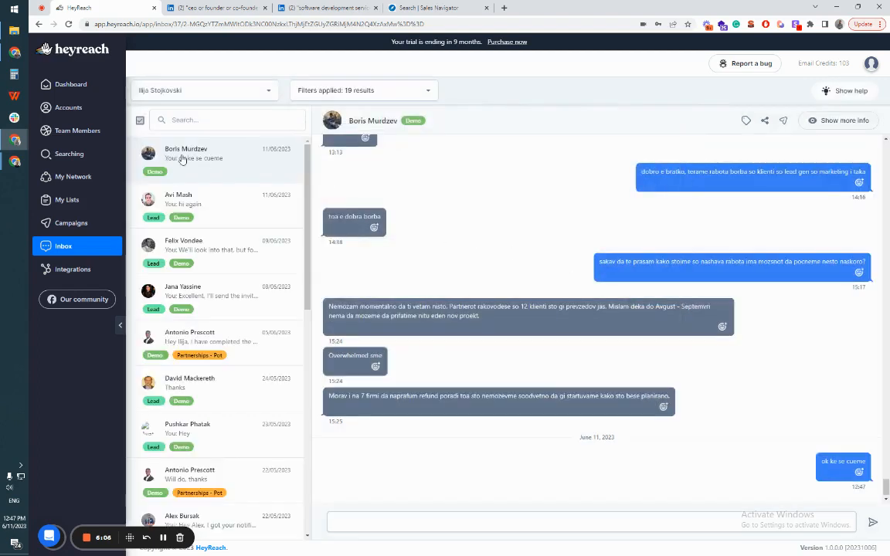
Export the open conversation's contact to the Pipedrive CRM with the lead stage "Hot lead"
{"action": "left_click", "coordinate": [763, 121]}
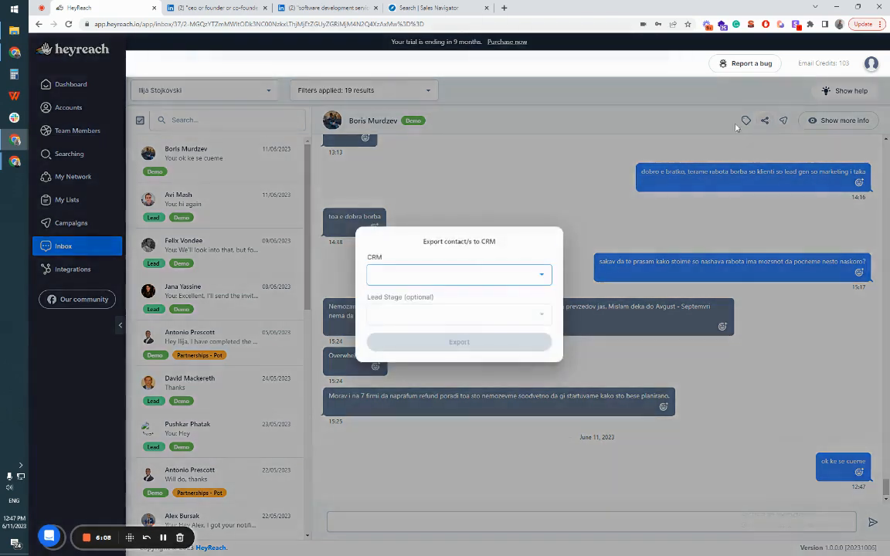
{"action": "left_click", "coordinate": [409, 275]}
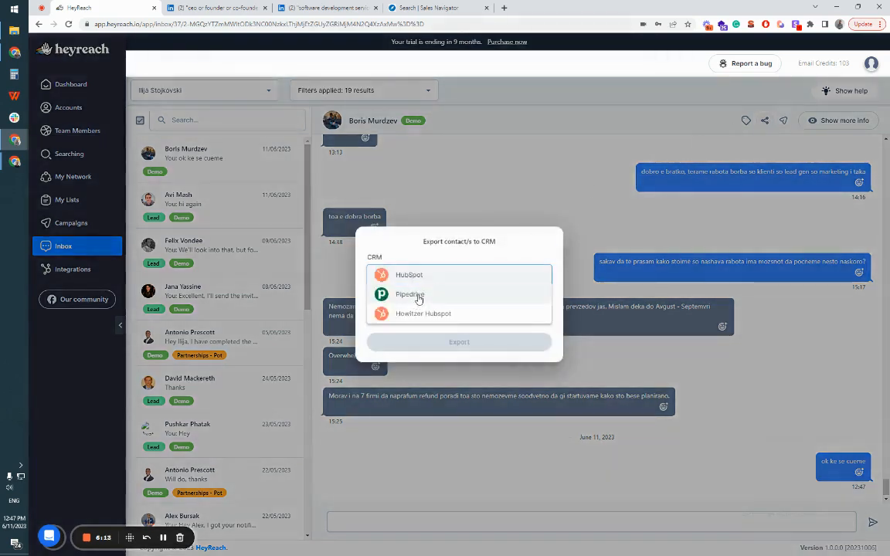
{"action": "left_click", "coordinate": [415, 294]}
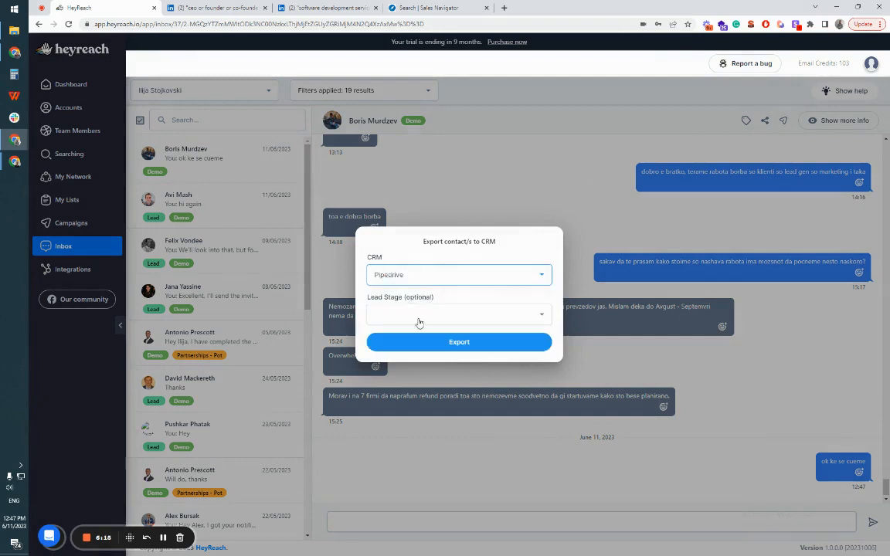
{"action": "left_click", "coordinate": [417, 316]}
{"action": "left_click", "coordinate": [414, 336]}
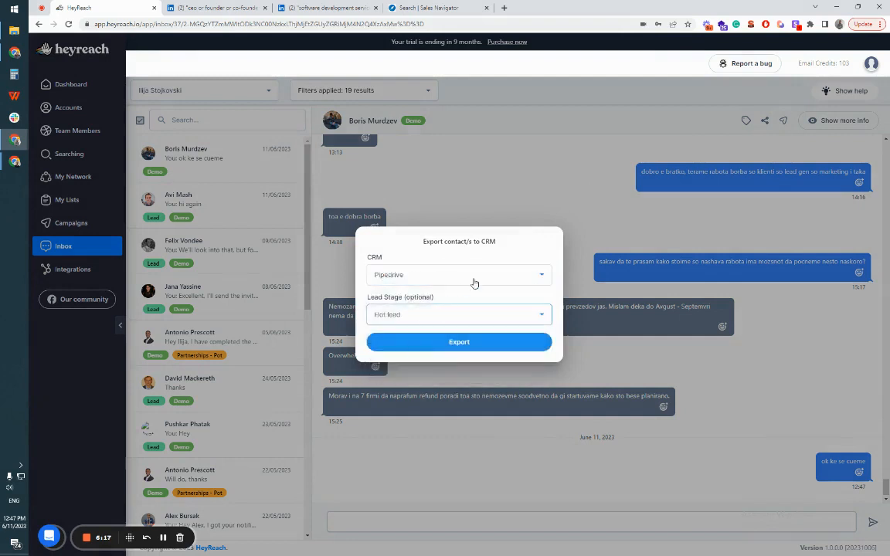
{"action": "left_click", "coordinate": [486, 345]}
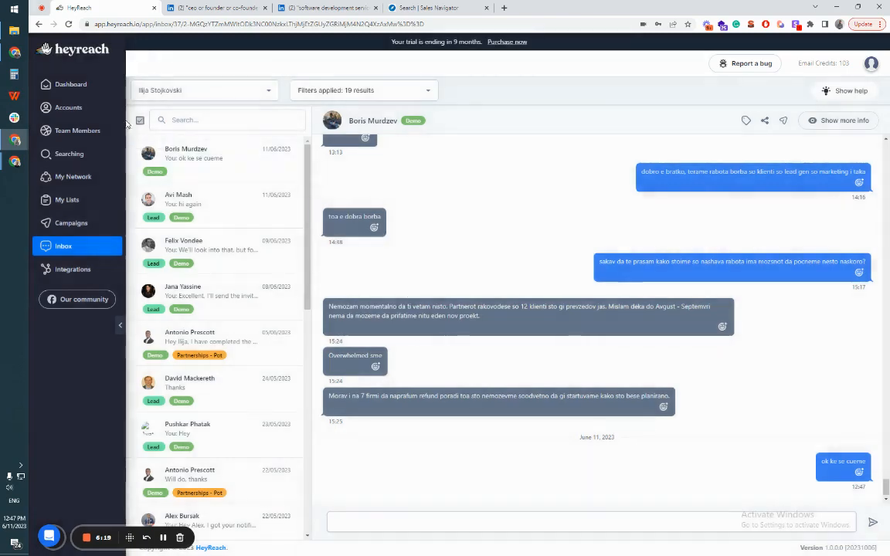
Select all the filtered conversations and set up their CRM export with HubSpot as the target
{"action": "left_click", "coordinate": [140, 119]}
{"action": "left_click", "coordinate": [140, 151]}
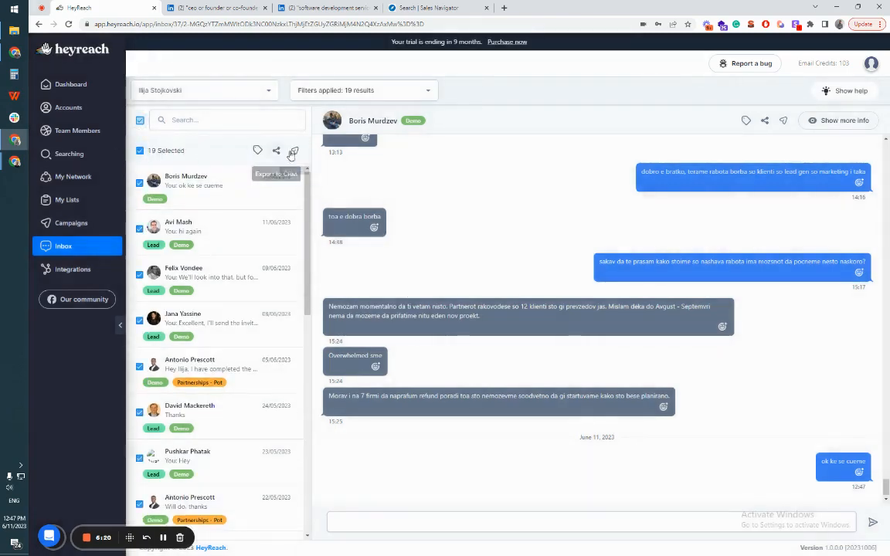
{"action": "left_click", "coordinate": [275, 151]}
{"action": "left_click", "coordinate": [421, 272]}
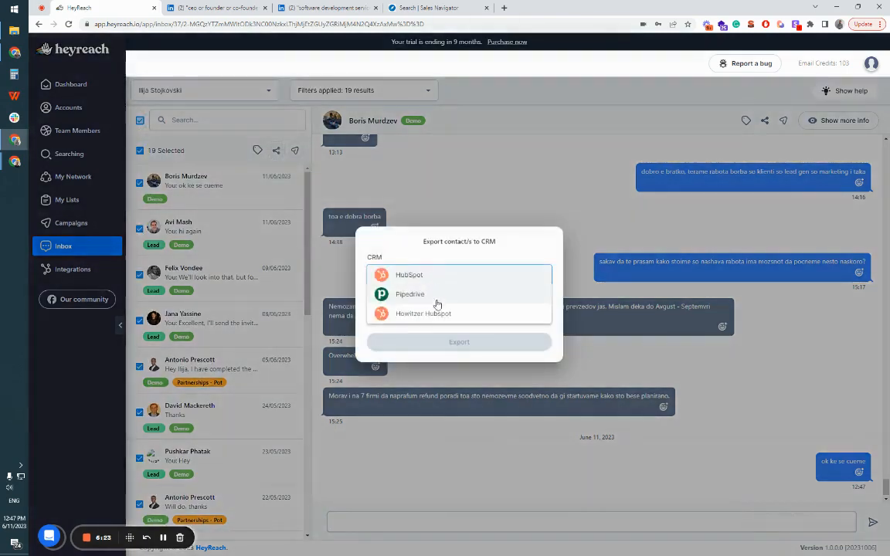
{"action": "left_click", "coordinate": [424, 295]}
{"action": "left_click", "coordinate": [427, 281]}
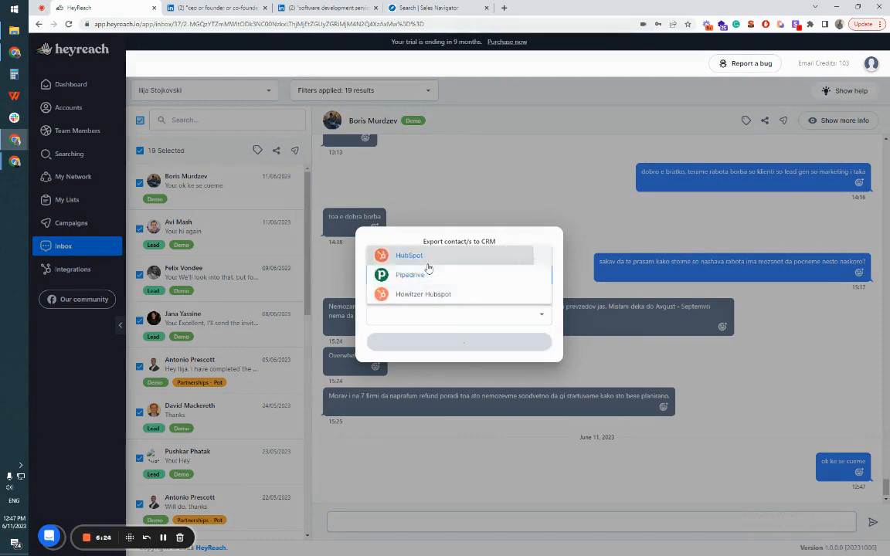
{"action": "left_click", "coordinate": [427, 258]}
{"action": "left_click", "coordinate": [427, 316]}
{"action": "left_click", "coordinate": [427, 354]}
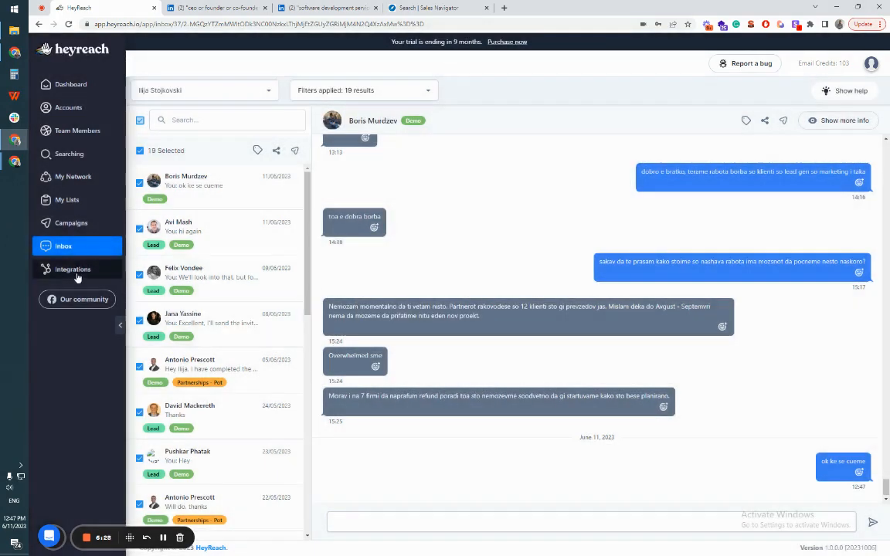
Open the CRM integrations and examine the CRM type, name and API key fields of the form for adding a CRM
{"action": "left_click", "coordinate": [74, 270]}
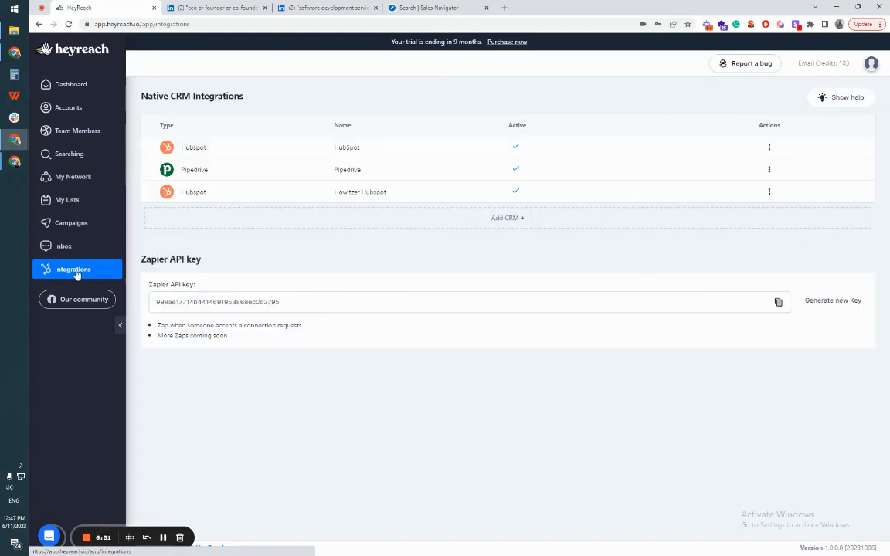
{"action": "left_click", "coordinate": [452, 220]}
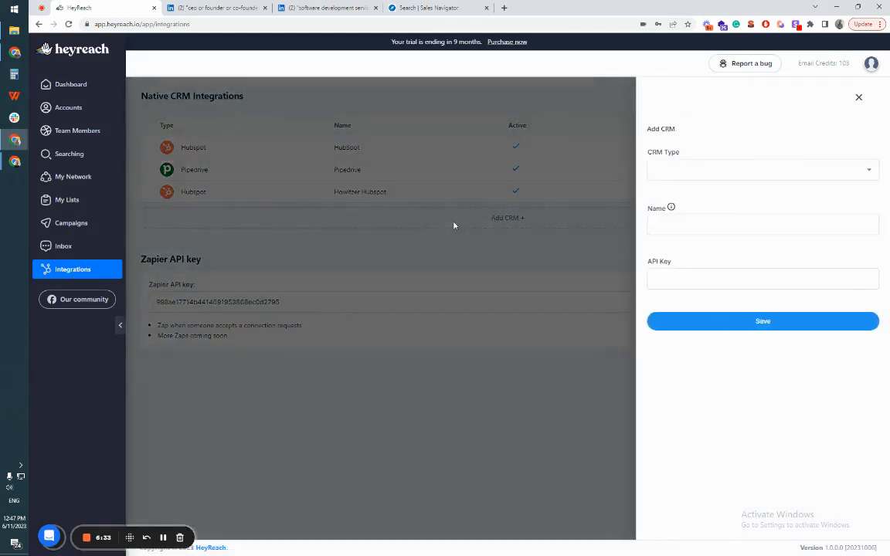
{"action": "left_click", "coordinate": [695, 172]}
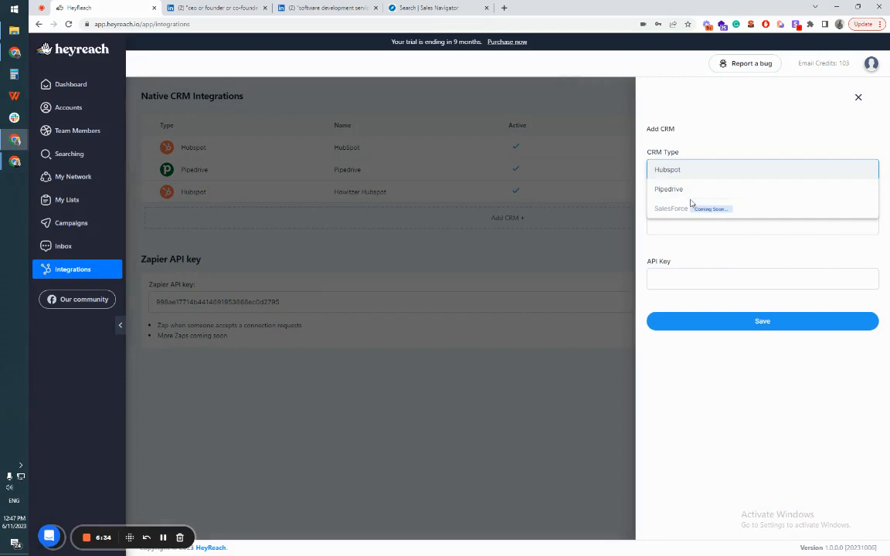
{"action": "left_click", "coordinate": [694, 255]}
{"action": "left_click", "coordinate": [685, 224]}
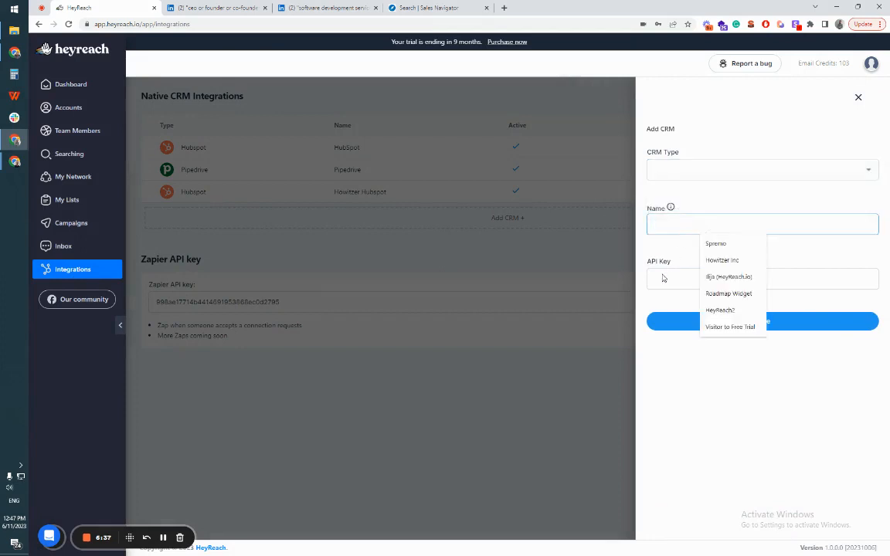
{"action": "left_click", "coordinate": [662, 278]}
{"action": "left_click", "coordinate": [663, 357]}
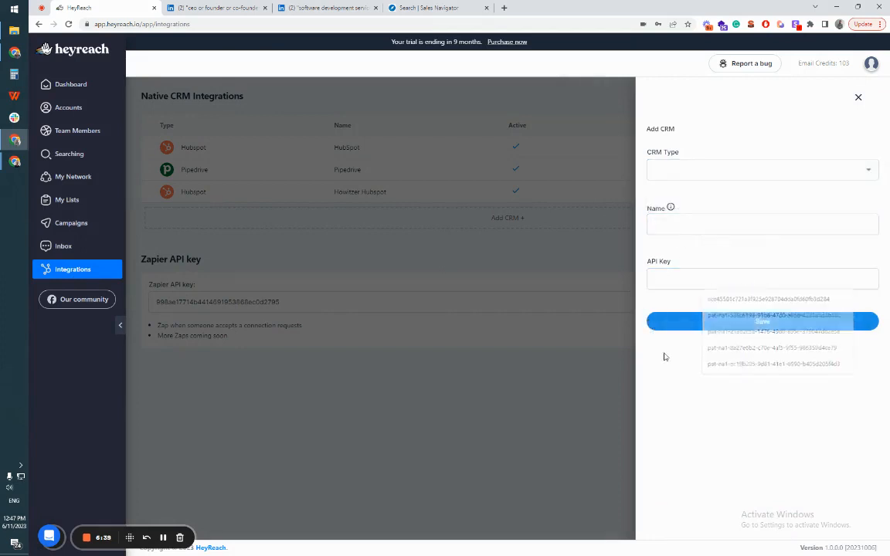
{"action": "left_click", "coordinate": [857, 98]}
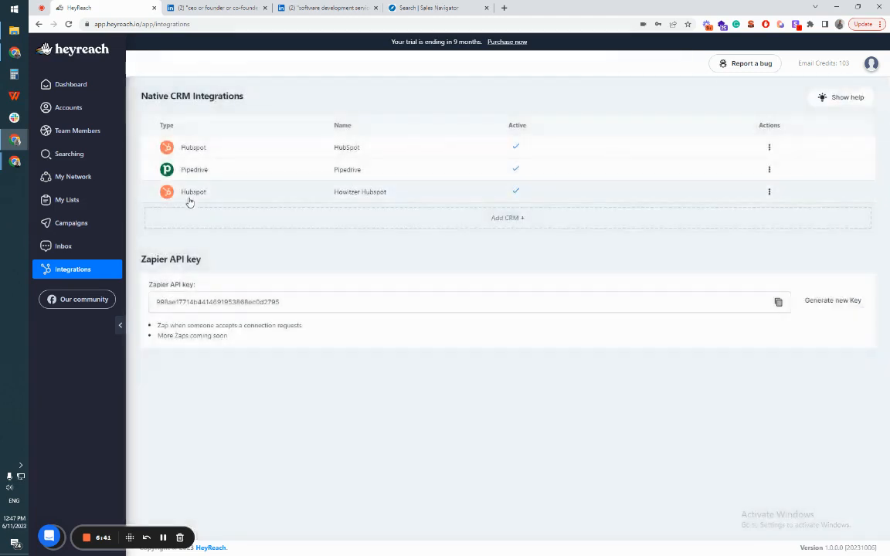
Open the dashboard and examine which accounts and campaigns its statistics can be filtered by
{"action": "left_click", "coordinate": [84, 87]}
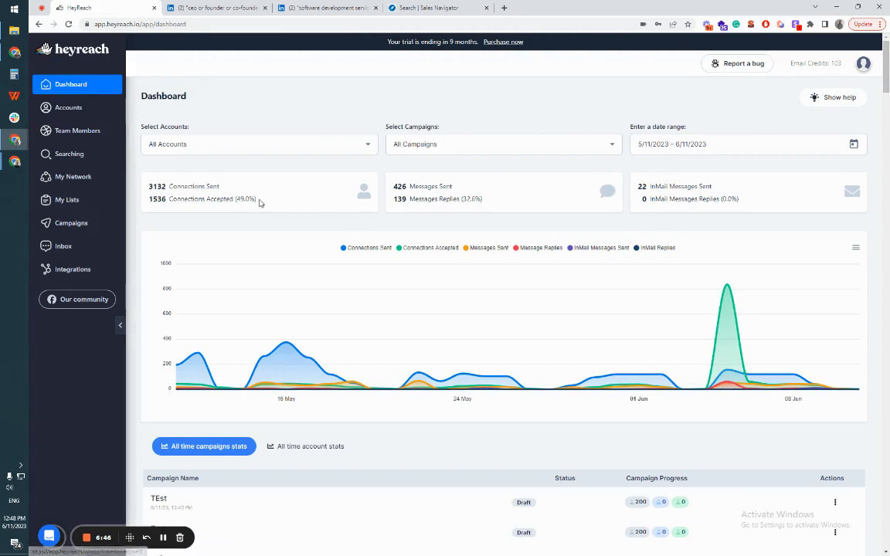
{"action": "mouse_move", "coordinate": [256, 293]}
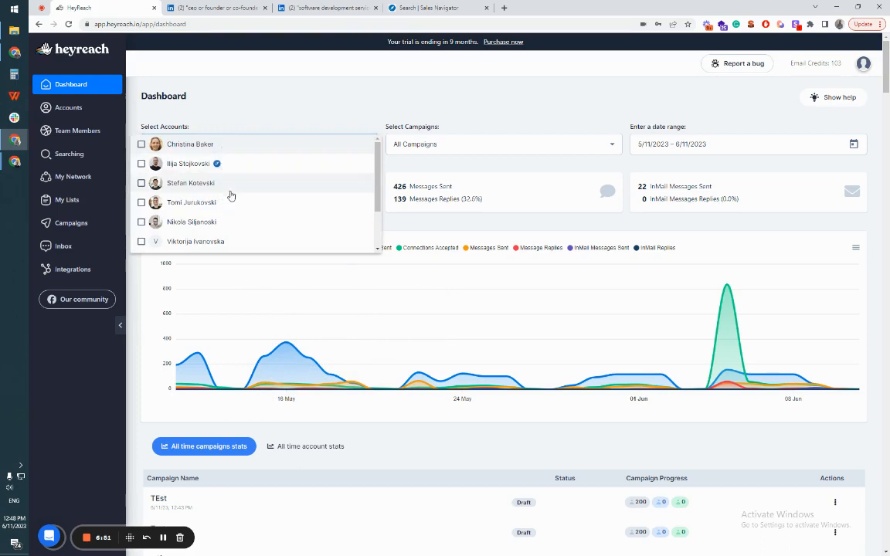
{"action": "scroll", "coordinate": [224, 177], "scroll_direction": "down", "scroll_amount": 2}
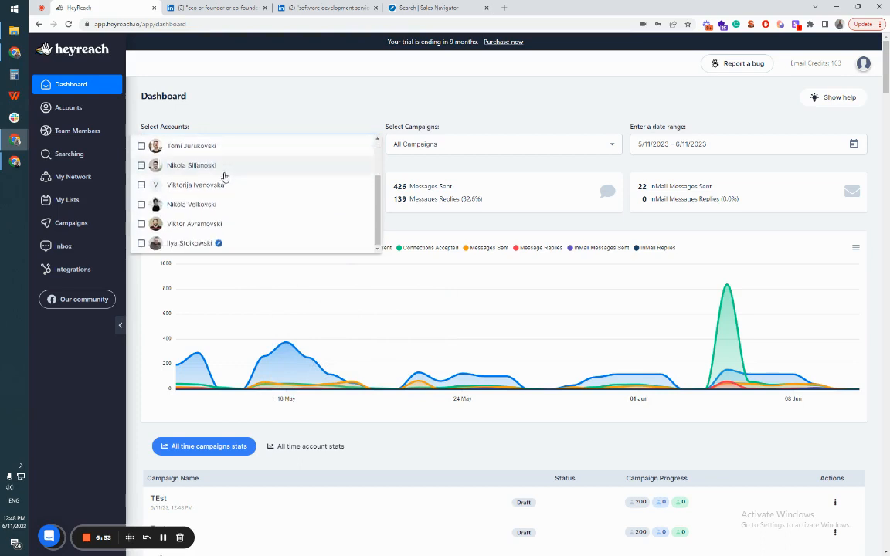
{"action": "left_click", "coordinate": [494, 100]}
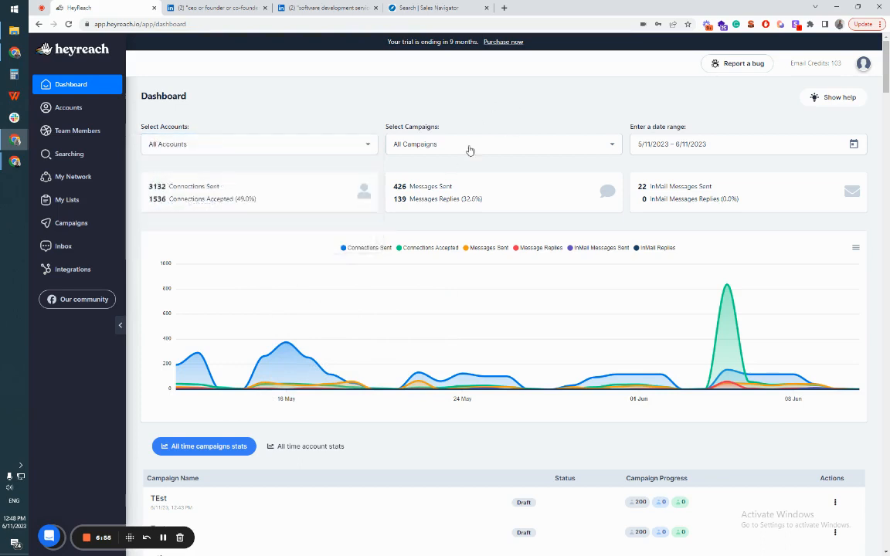
{"action": "left_click", "coordinate": [456, 148]}
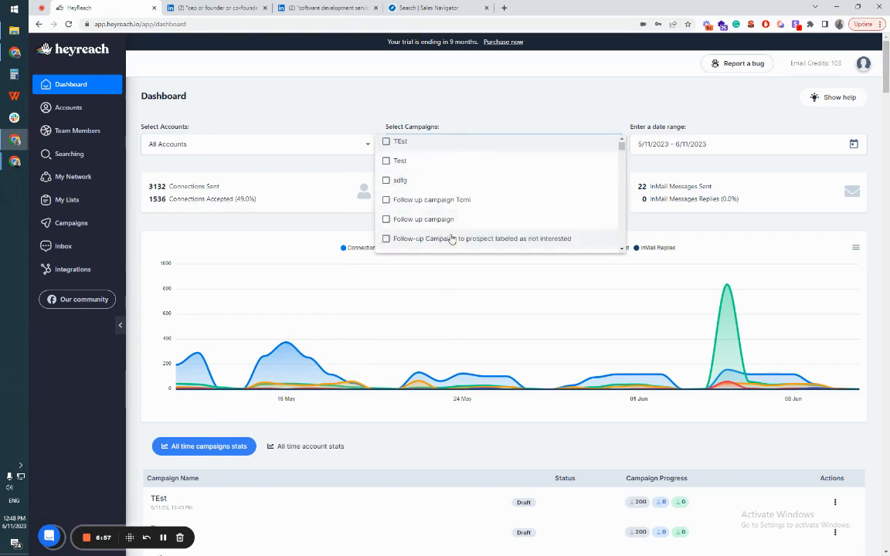
{"action": "scroll", "coordinate": [454, 224], "scroll_direction": "down", "scroll_amount": 3}
{"action": "left_click", "coordinate": [548, 99]}
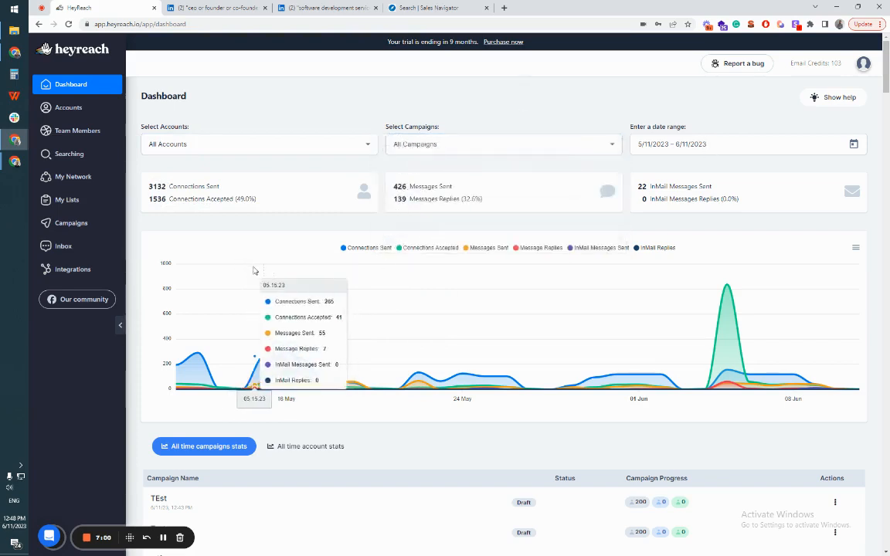
Show the all-time account stats on the dashboard and review the figures for each account
{"action": "scroll", "coordinate": [301, 301], "scroll_direction": "down", "scroll_amount": 3}
{"action": "left_click", "coordinate": [305, 261]}
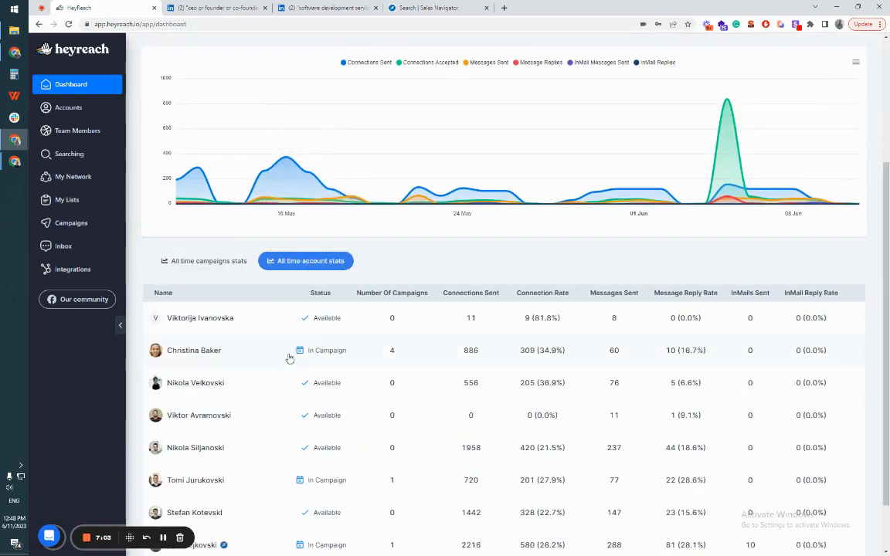
{"action": "scroll", "coordinate": [294, 342], "scroll_direction": "down", "scroll_amount": 1}
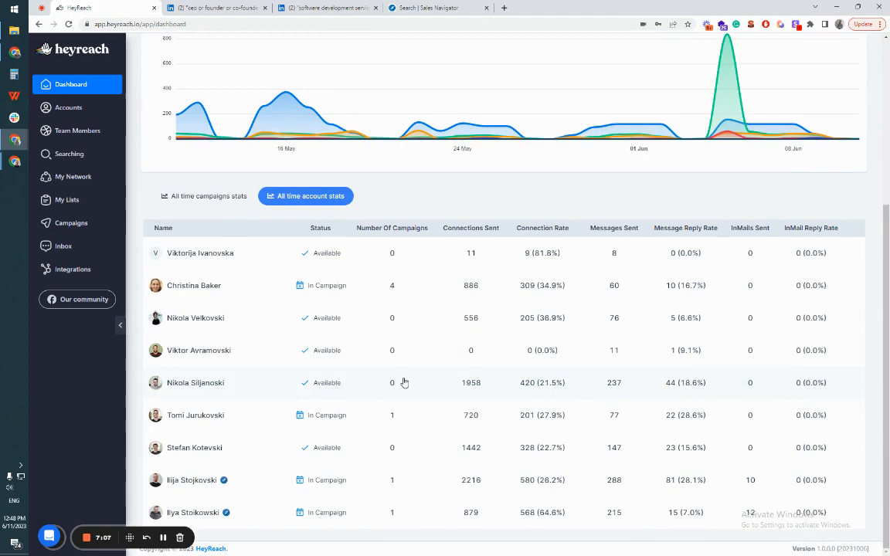
{"action": "scroll", "coordinate": [404, 381], "scroll_direction": "up", "scroll_amount": 1}
{"action": "scroll", "coordinate": [403, 380], "scroll_direction": "up", "scroll_amount": 1}
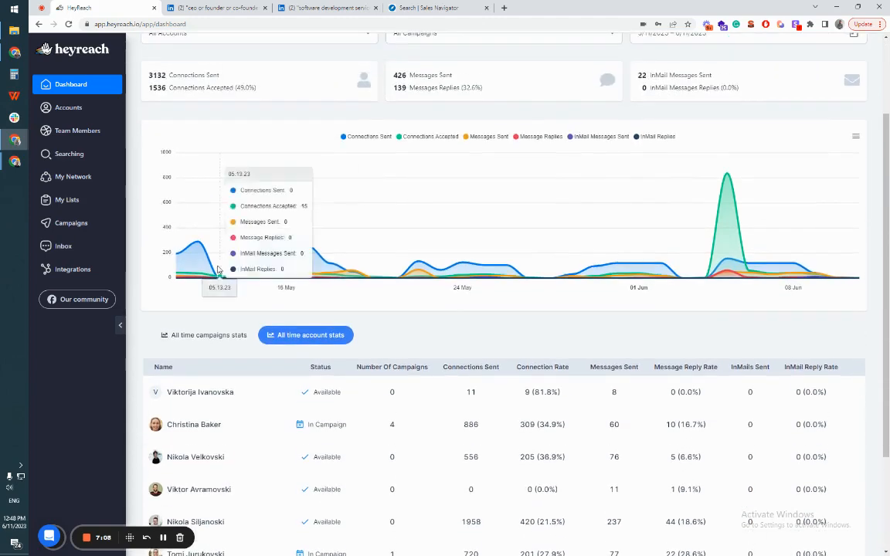
Open the LinkedIn accounts and examine the form for linking a new account, trying Australia as its country, without adding one
{"action": "left_click", "coordinate": [82, 112]}
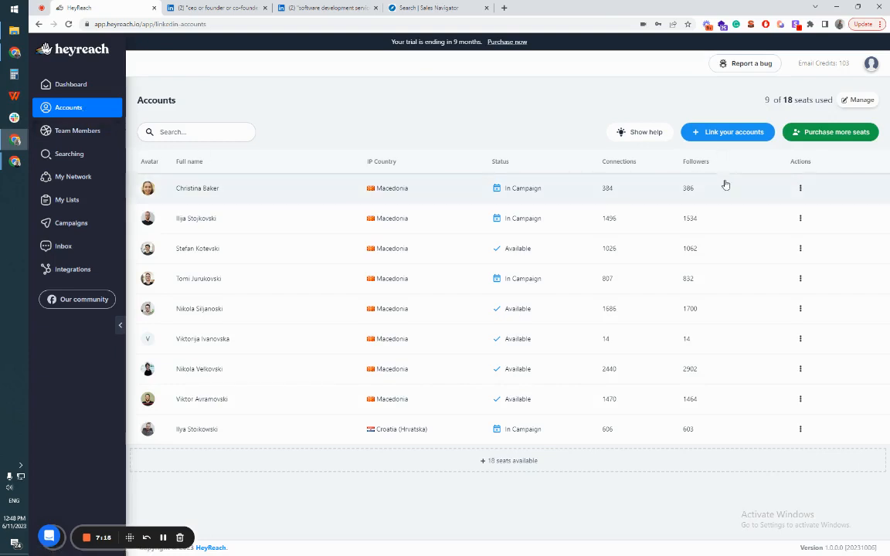
{"action": "left_click", "coordinate": [717, 137]}
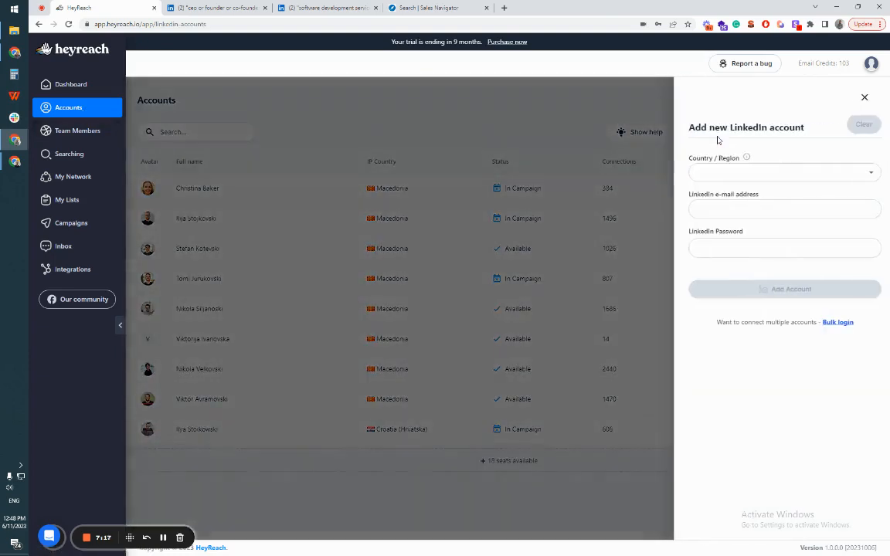
{"action": "left_click", "coordinate": [722, 172]}
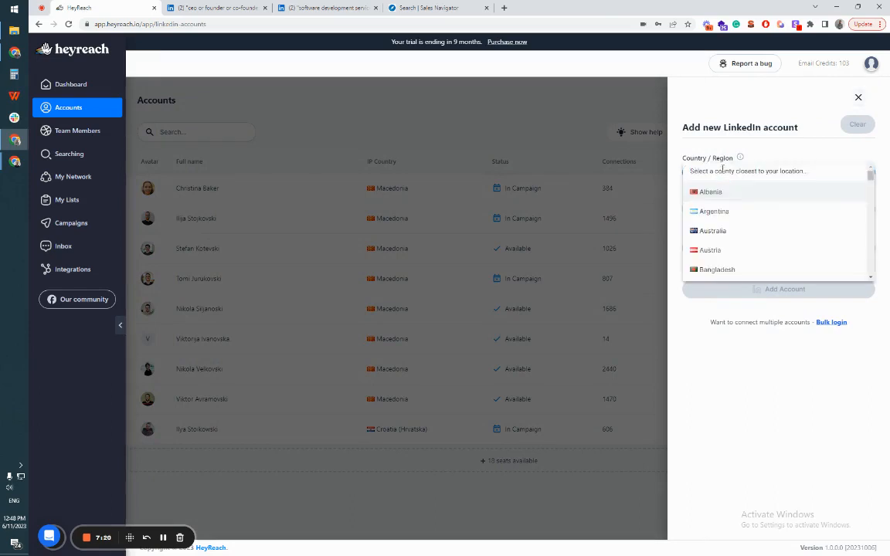
{"action": "left_click", "coordinate": [711, 231]}
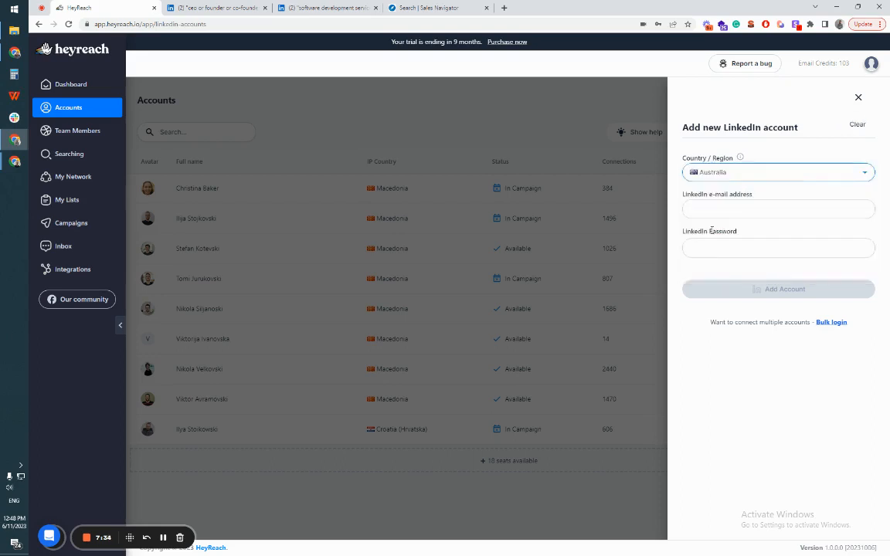
{"action": "left_click", "coordinate": [714, 207]}
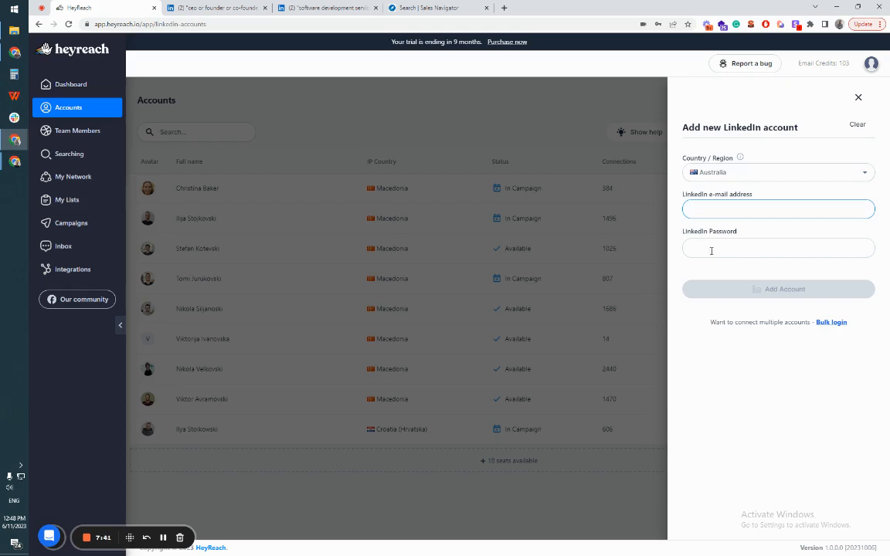
{"action": "left_click", "coordinate": [857, 99]}
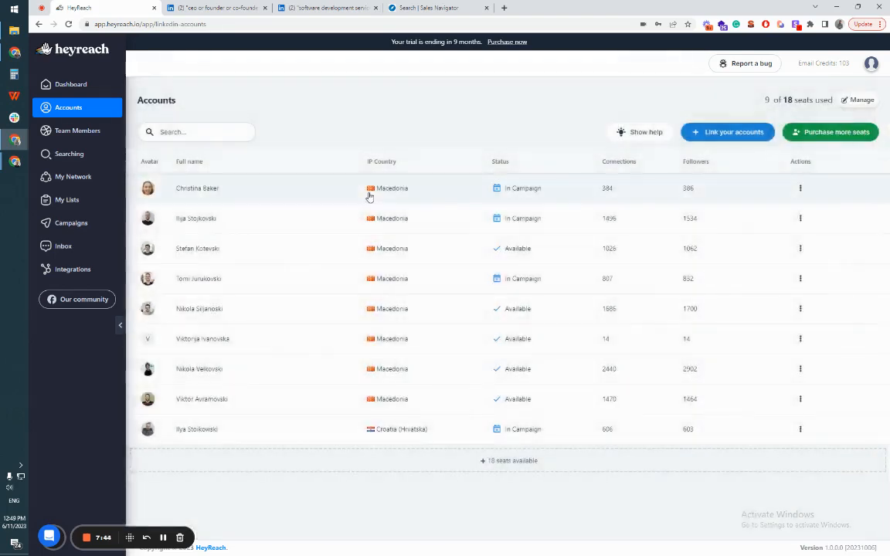
Open the overview of the second listed account and review its campaign performance and Social Selling Index
{"action": "left_click", "coordinate": [195, 222]}
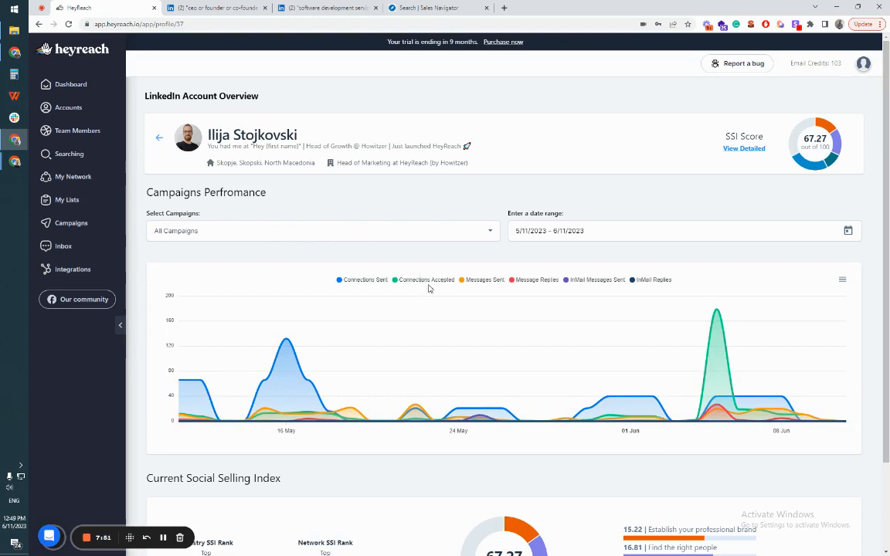
{"action": "scroll", "coordinate": [417, 293], "scroll_direction": "down", "scroll_amount": 1}
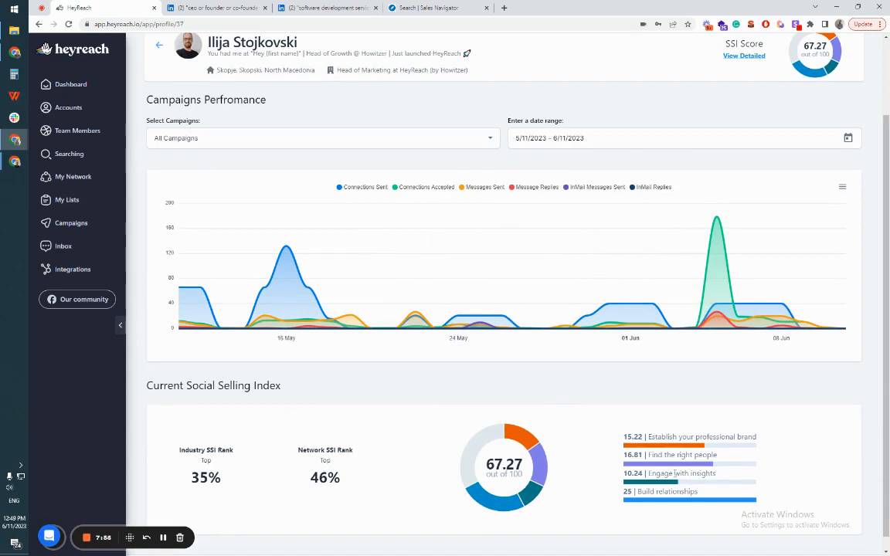
{"action": "scroll", "coordinate": [461, 335], "scroll_direction": "up", "scroll_amount": 1}
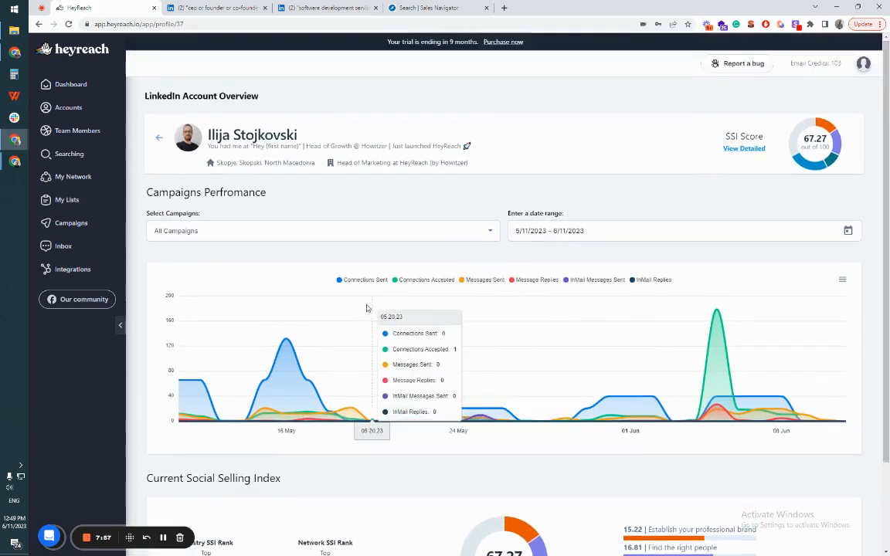
View the team members and their invitations, and return to the dashboard
{"action": "left_click", "coordinate": [94, 132]}
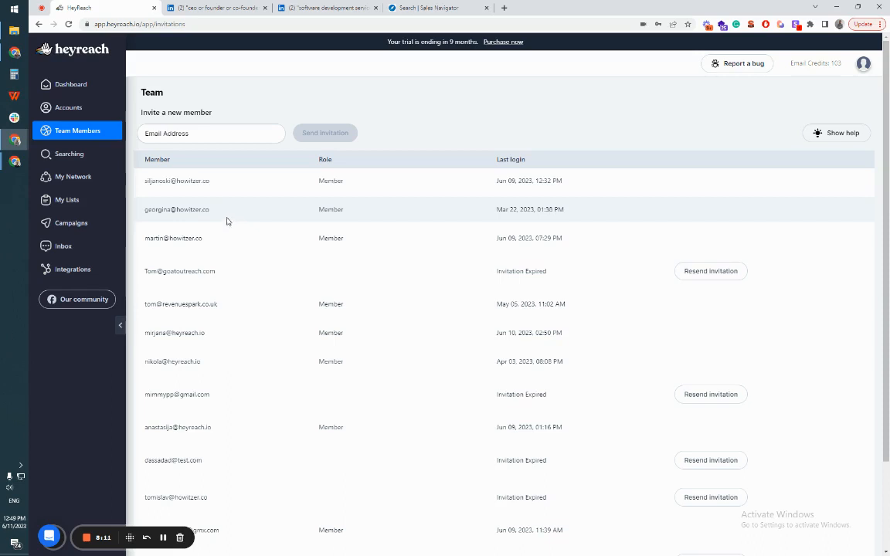
{"action": "left_click", "coordinate": [81, 88]}
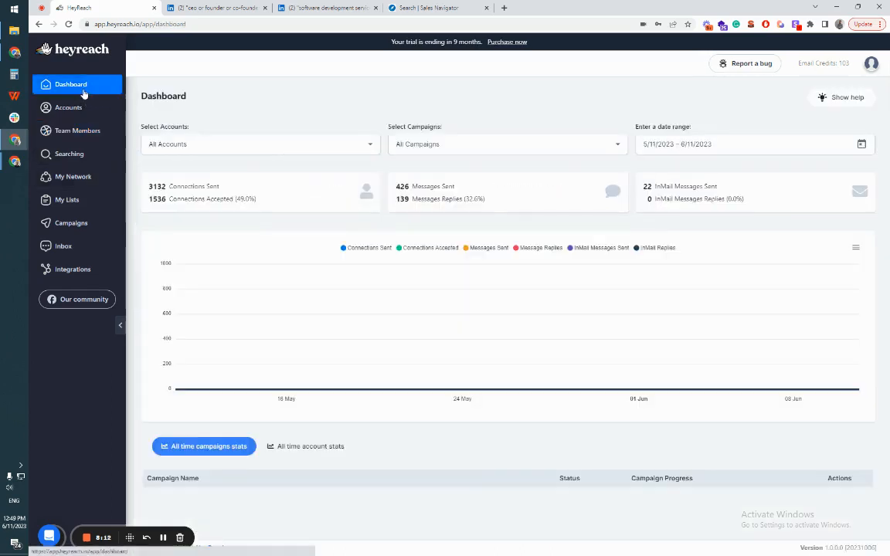